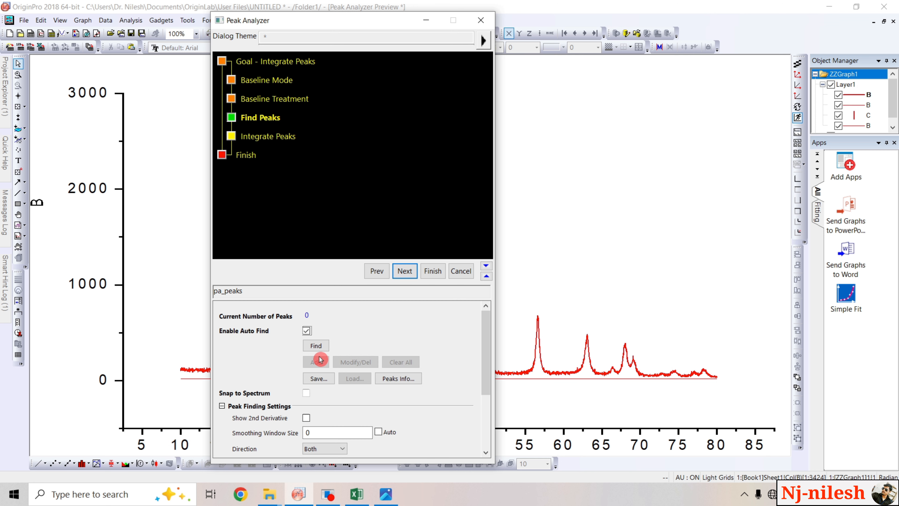
# Set the peak-finding direction to Positive and turn off automatic peak finding
pyautogui.moveTo(485, 343); pyautogui.dragTo(487, 379)
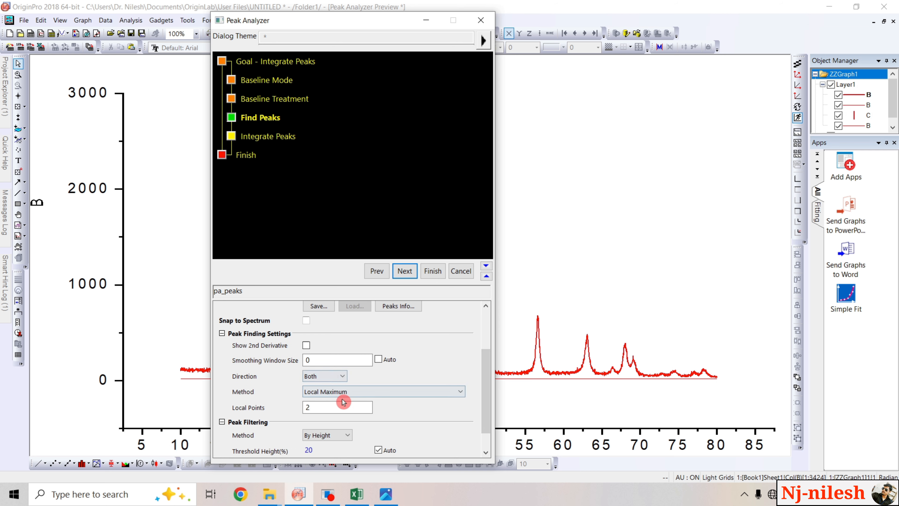
pyautogui.click(343, 377)
pyautogui.click(322, 386)
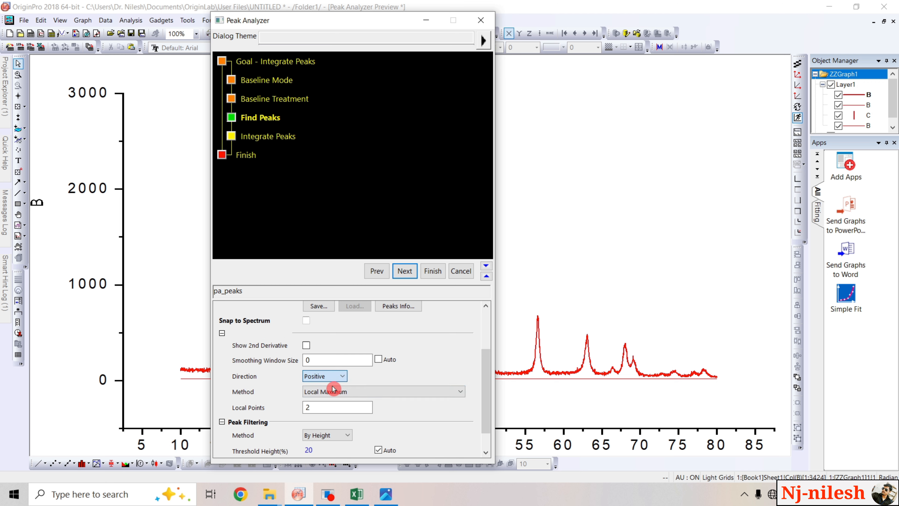
pyautogui.moveTo(494, 378); pyautogui.dragTo(494, 321)
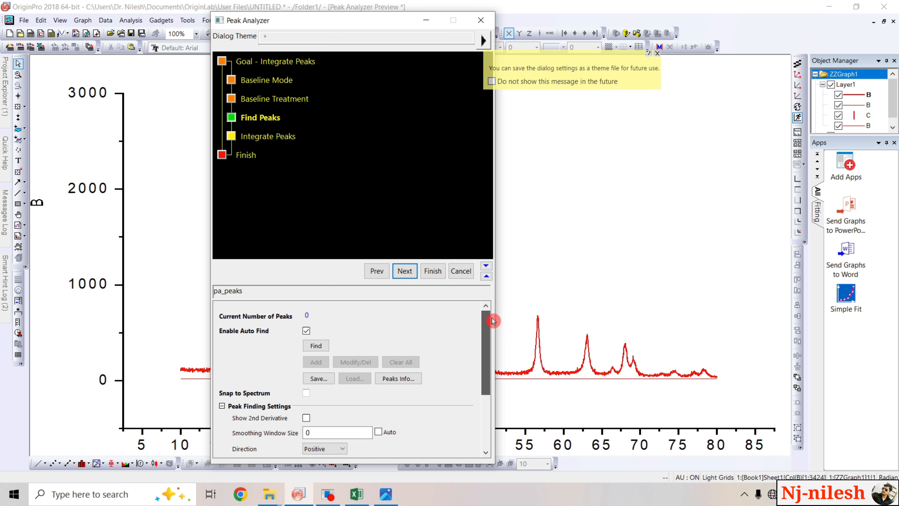
pyautogui.click(306, 333)
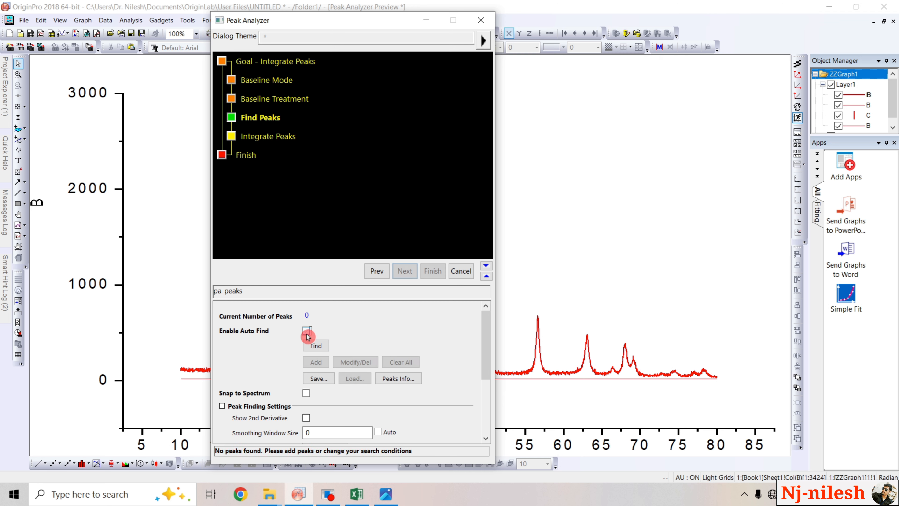
# Manually add nine peaks on the curve at about 31.7, 34.5, 36.3, 47.6, 56.7, 63.1, 66.4, 68.0 and 69.2
pyautogui.click(315, 362)
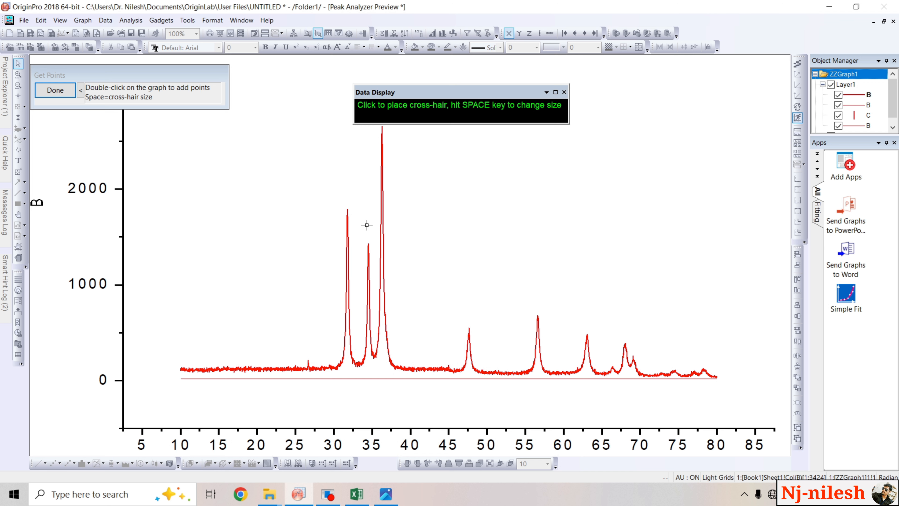
pyautogui.moveTo(452, 92); pyautogui.dragTo(648, 64)
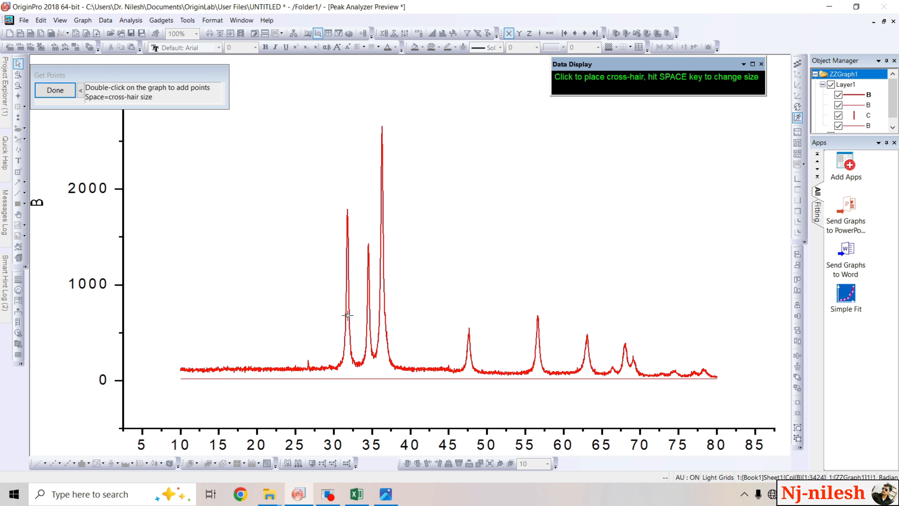
pyautogui.doubleClick(347, 266)
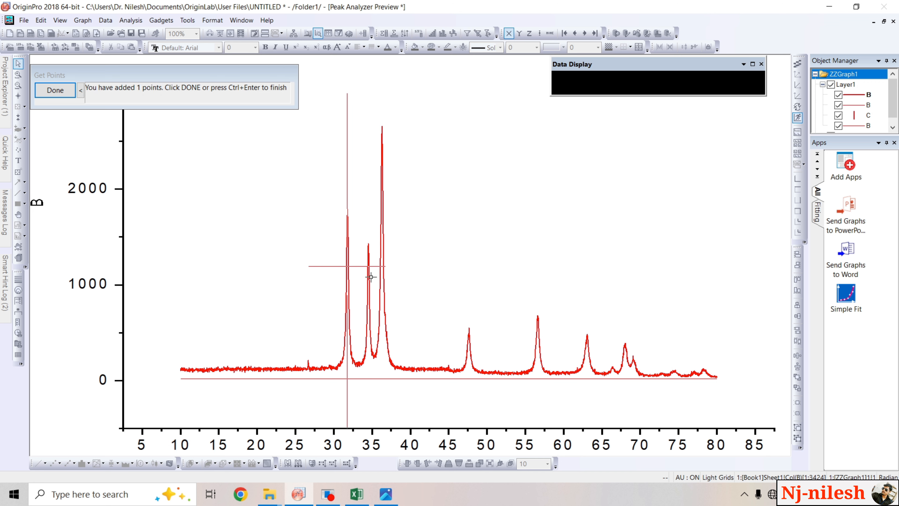
pyautogui.doubleClick(368, 275)
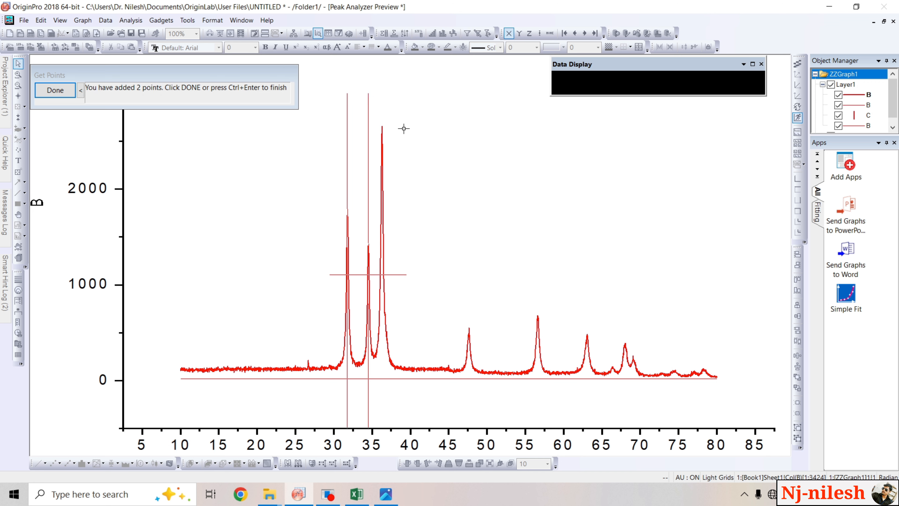
pyautogui.doubleClick(381, 140)
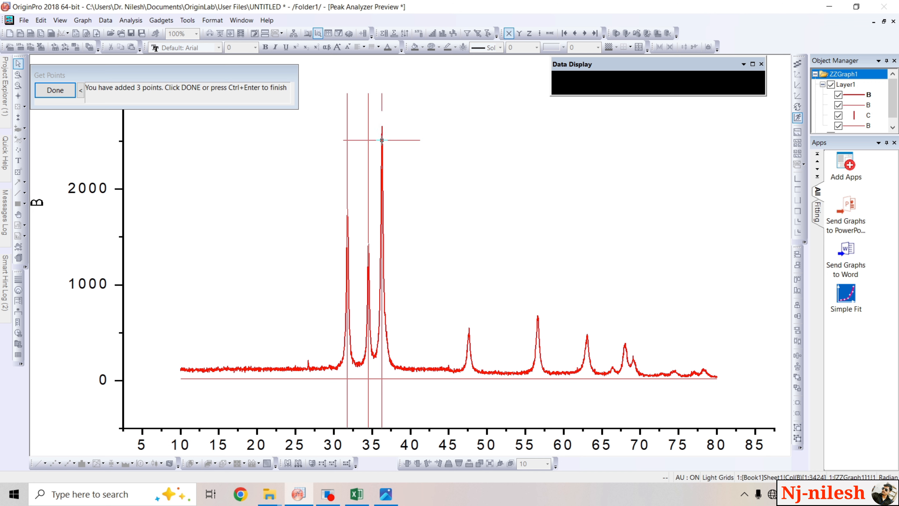
pyautogui.doubleClick(469, 344)
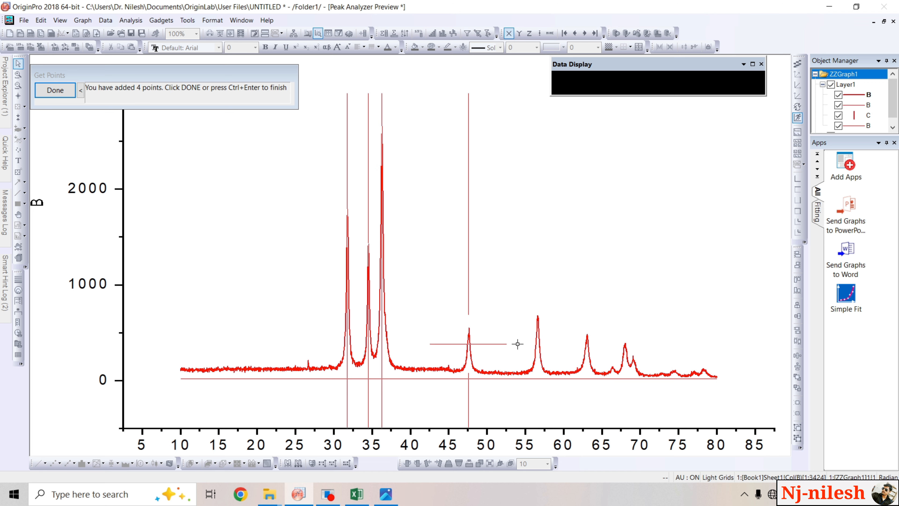
pyautogui.doubleClick(537, 338)
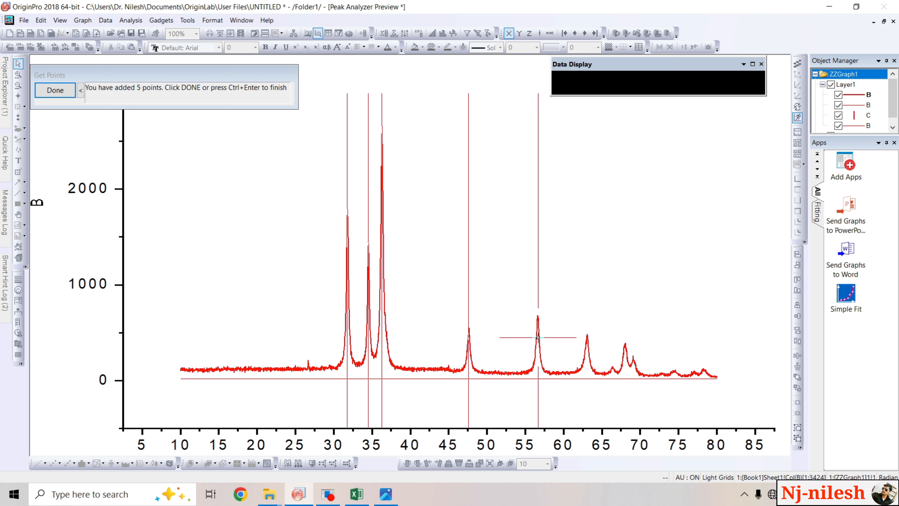
pyautogui.doubleClick(587, 347)
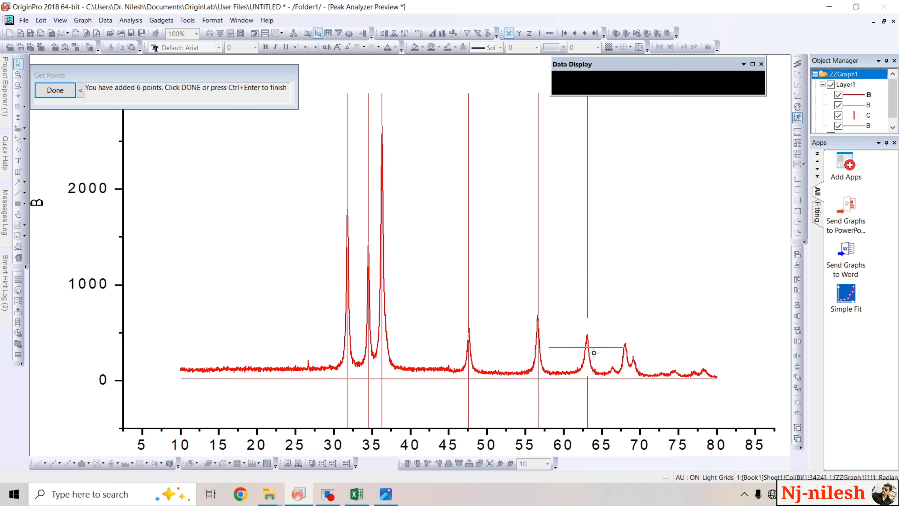
pyautogui.doubleClick(612, 371)
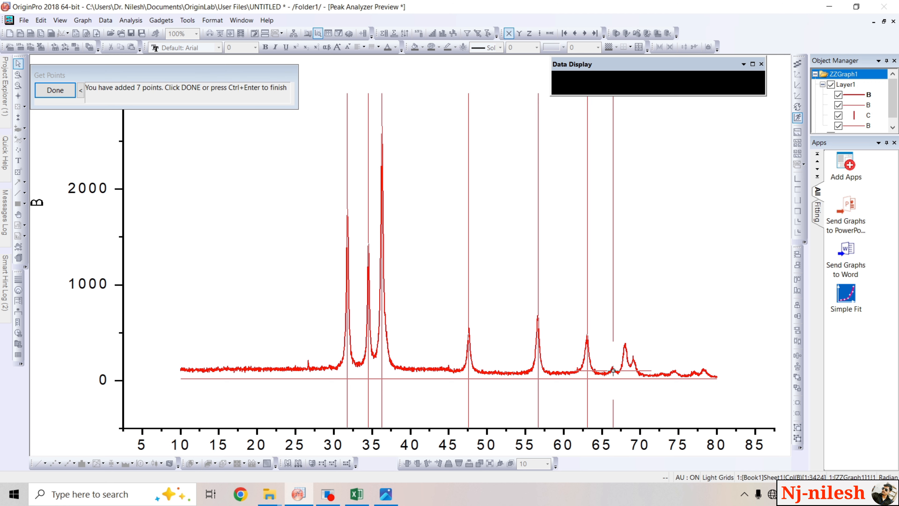
pyautogui.doubleClick(625, 353)
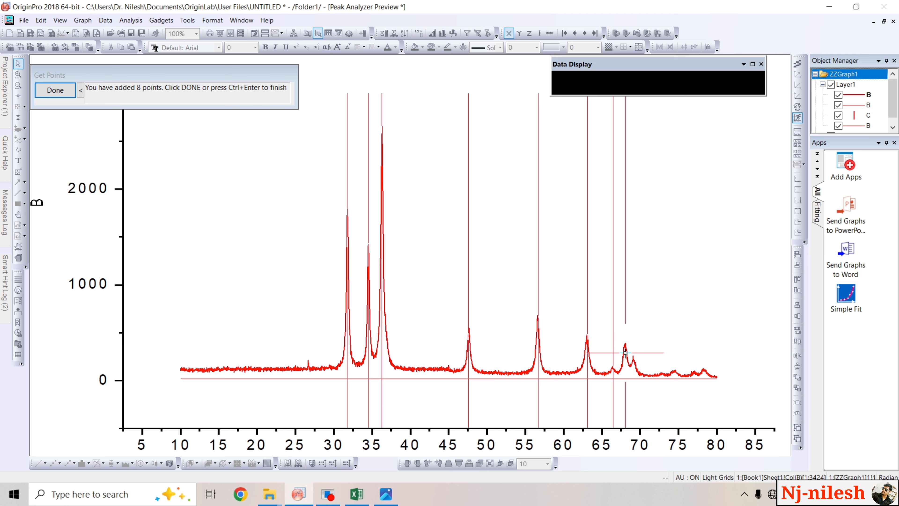
pyautogui.doubleClick(633, 365)
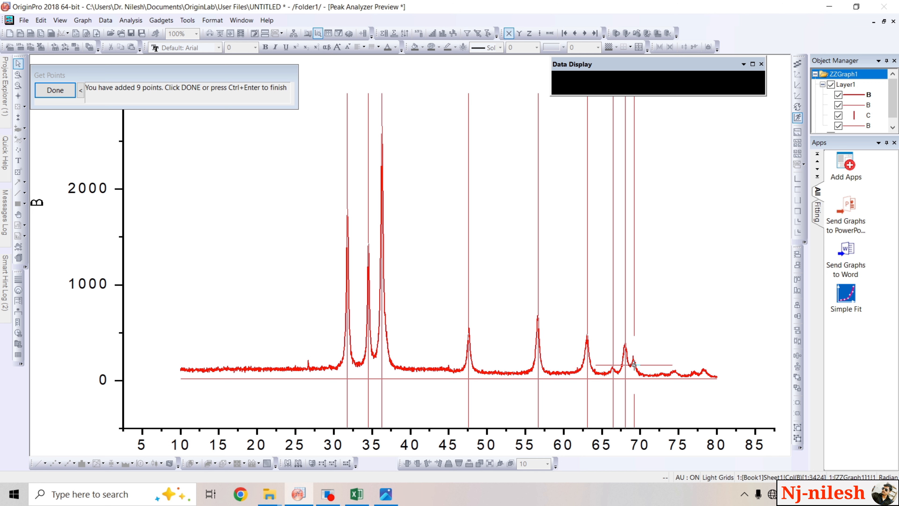
pyautogui.click(64, 92)
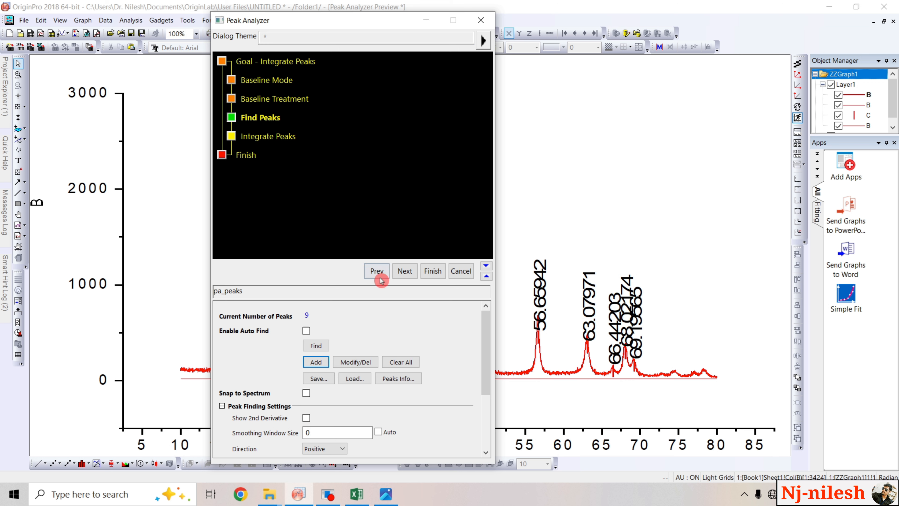
# Advance to the Integrate Peaks stage and set the integration window width to Adjust on Preview Graph
pyautogui.click(403, 276)
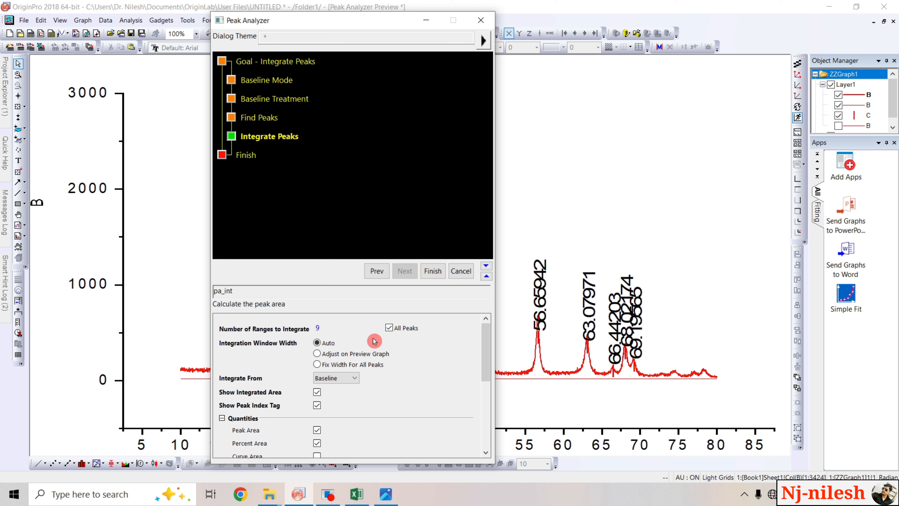
pyautogui.click(319, 355)
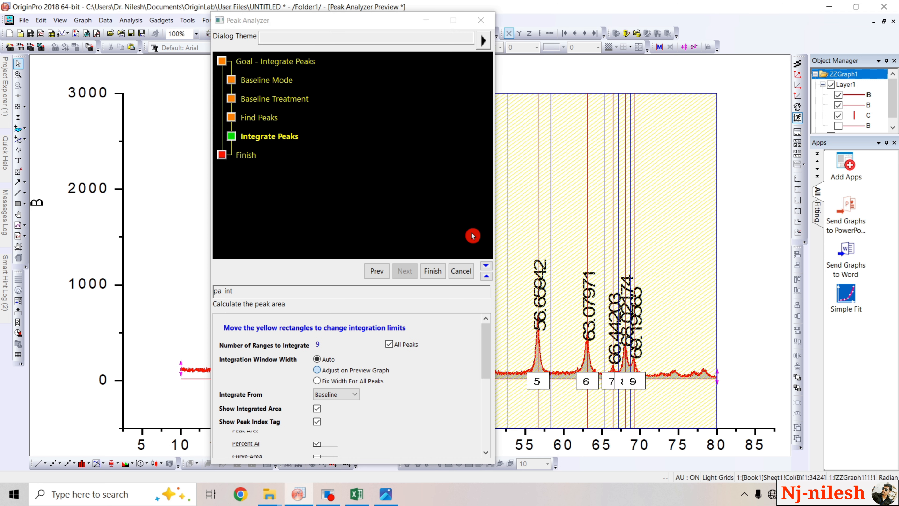
pyautogui.click(318, 370)
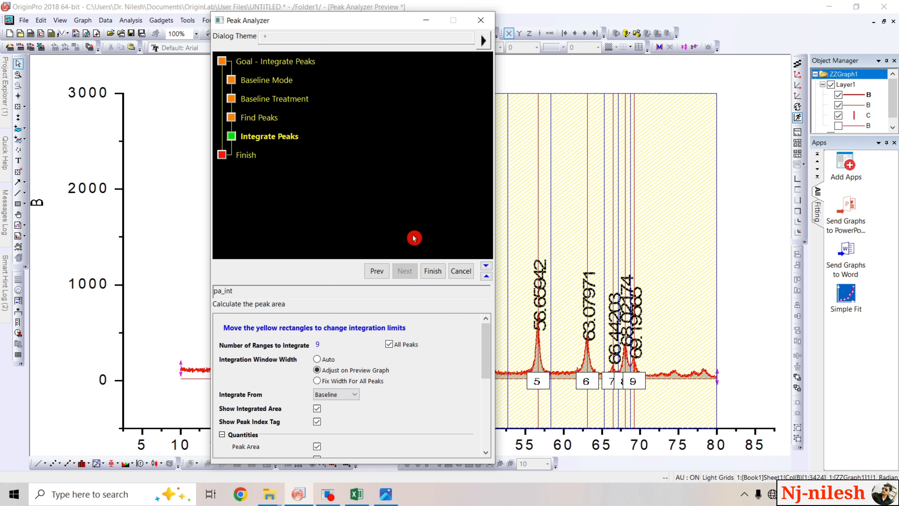
# Uncover the first peaks on the graph and narrow peak 1's integration range so it starts at about 30.5
pyautogui.moveTo(410, 21); pyautogui.dragTo(797, 22)
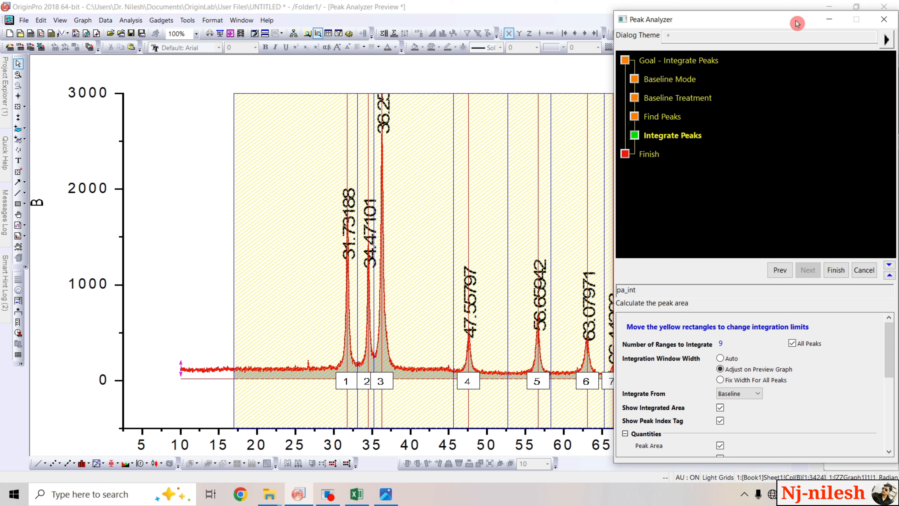
pyautogui.click(317, 192)
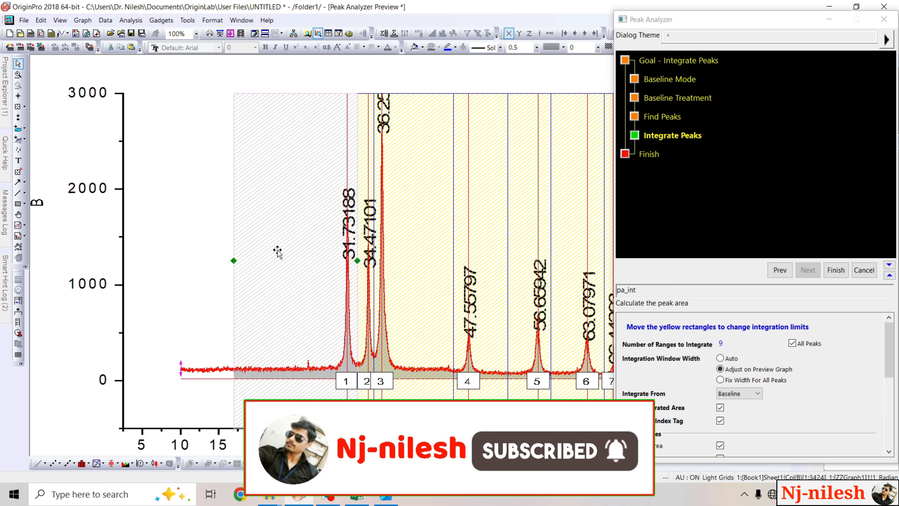
pyautogui.moveTo(358, 261)
pyautogui.mouseDown()
pyautogui.moveTo(367, 274)
pyautogui.moveTo(359, 263)
pyautogui.mouseUp()
pyautogui.click(265, 262)
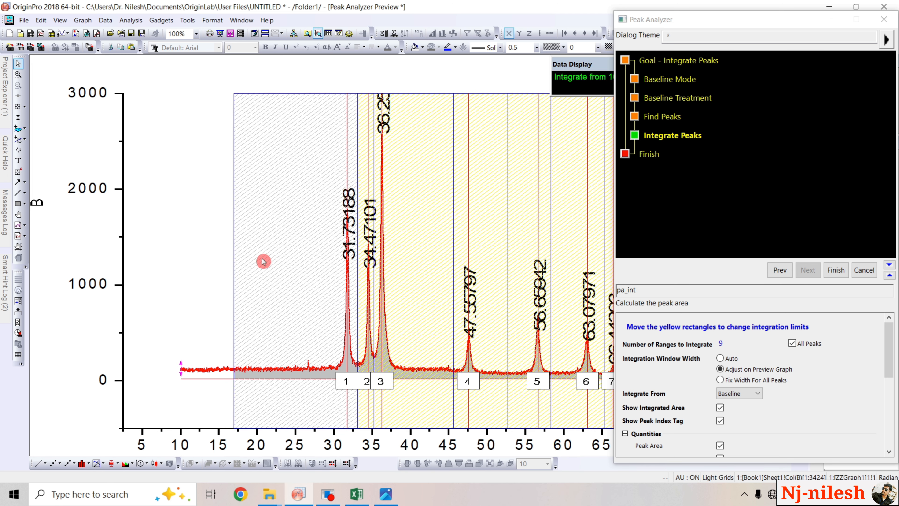
pyautogui.moveTo(234, 262); pyautogui.dragTo(337, 294)
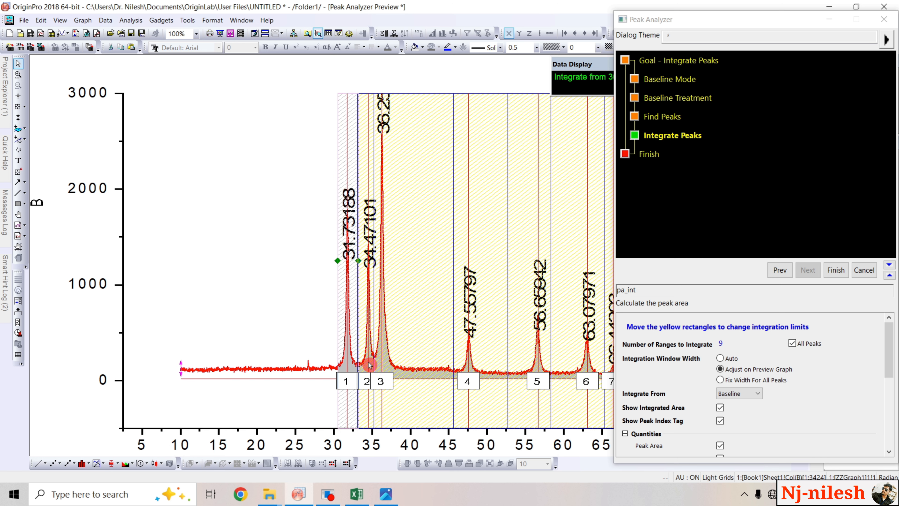
# Move the start of peak 2's integration range to about 33.5 and the end of peak 3's range to about 37.8
pyautogui.click(366, 372)
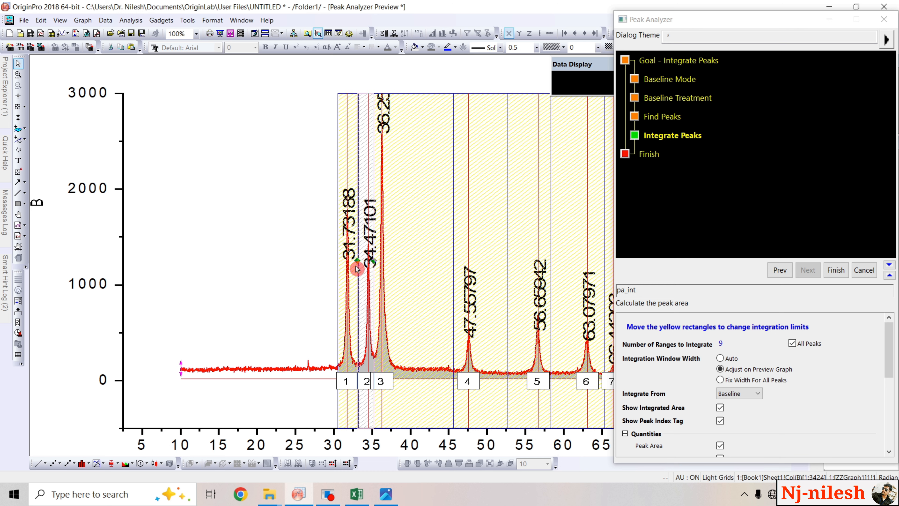
pyautogui.moveTo(359, 262); pyautogui.dragTo(362, 261)
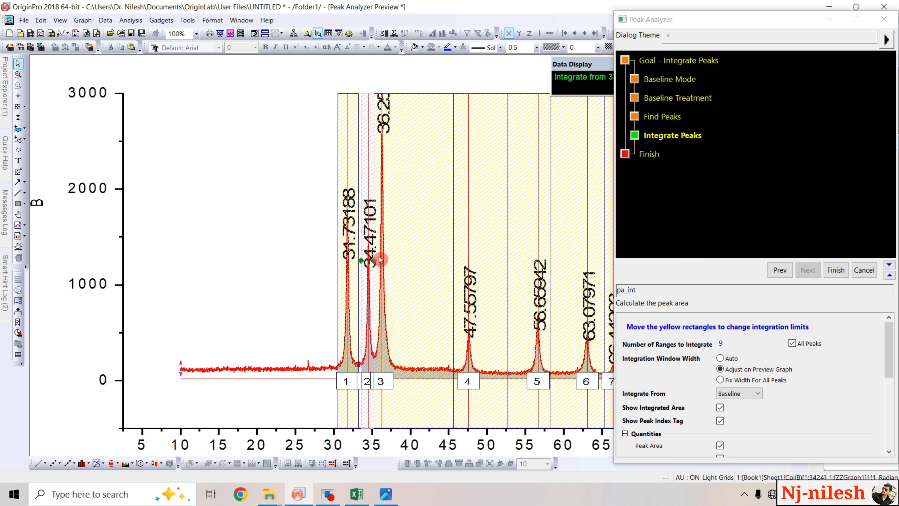
pyautogui.click(381, 266)
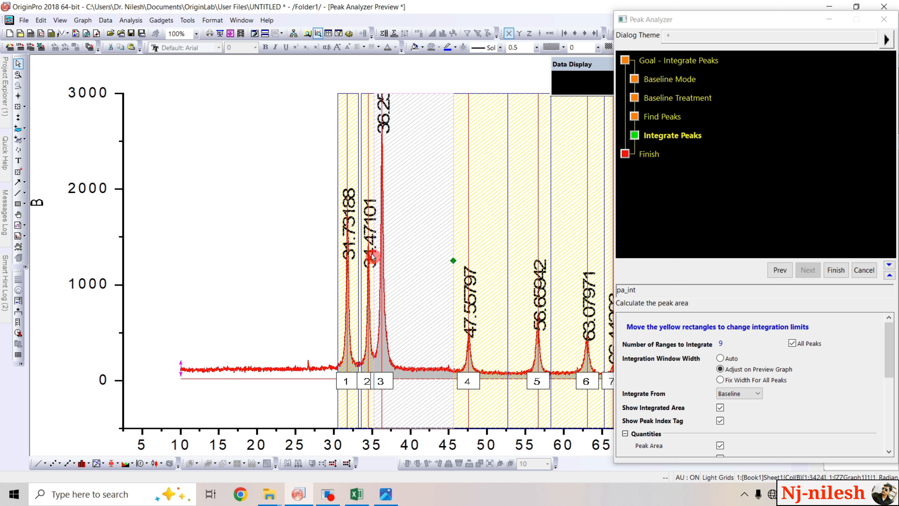
pyautogui.moveTo(454, 261); pyautogui.dragTo(394, 256)
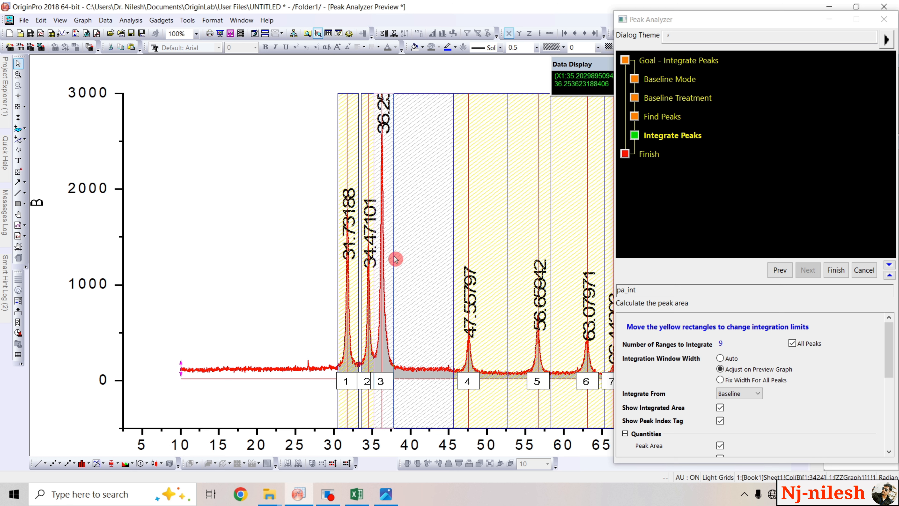
pyautogui.click(281, 248)
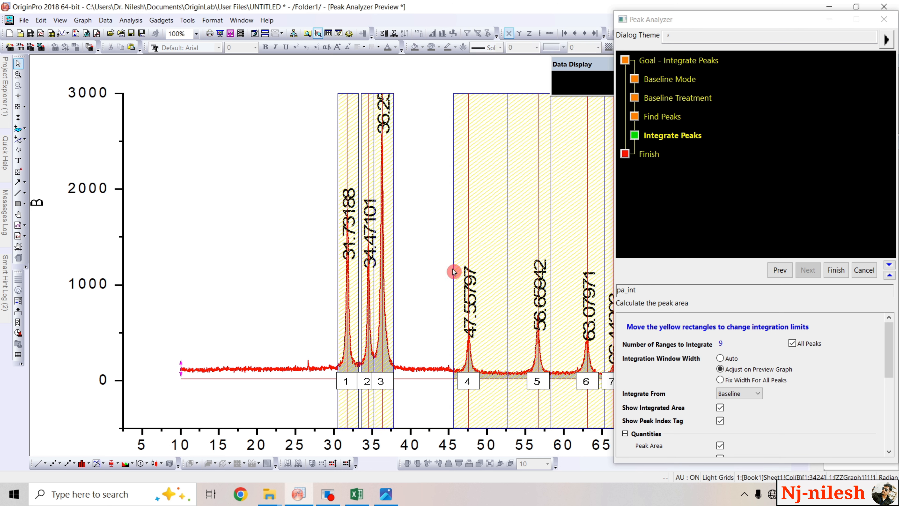
# Narrow peak 4's integration range to about 46.5 to 48.7 around the peak
pyautogui.click(494, 306)
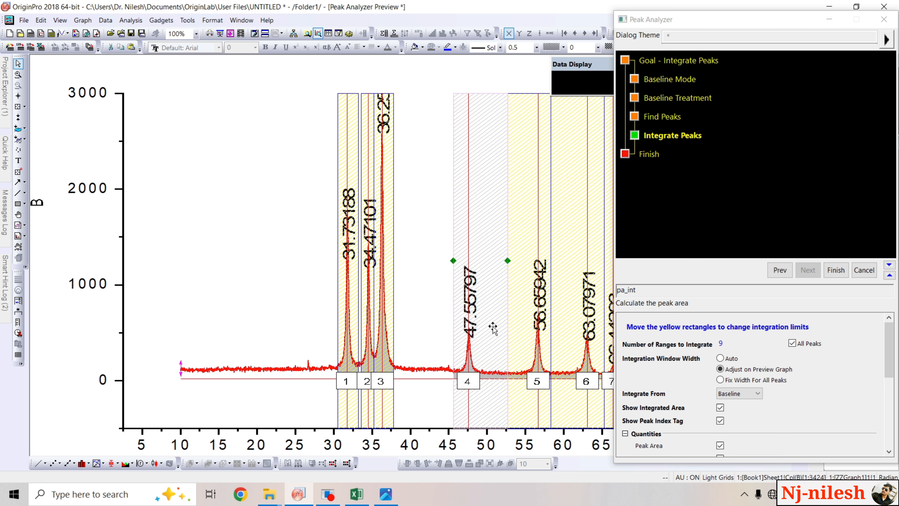
pyautogui.click(509, 262)
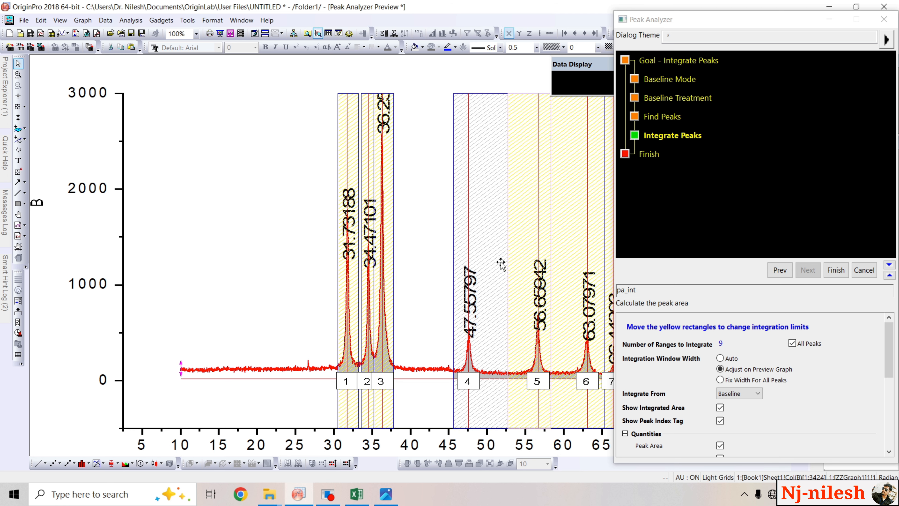
pyautogui.click(516, 268)
pyautogui.click(489, 262)
pyautogui.click(508, 263)
pyautogui.moveTo(508, 263); pyautogui.dragTo(460, 265)
pyautogui.click(455, 262)
# Narrow peak 5's integration range to about 55.4 to 57.8 around the peak
pyautogui.click(524, 289)
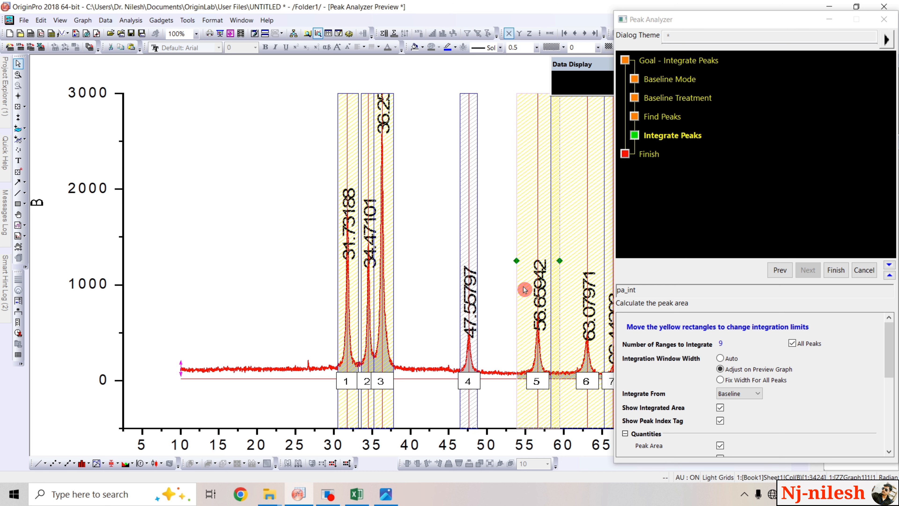
pyautogui.moveTo(518, 263); pyautogui.dragTo(533, 269)
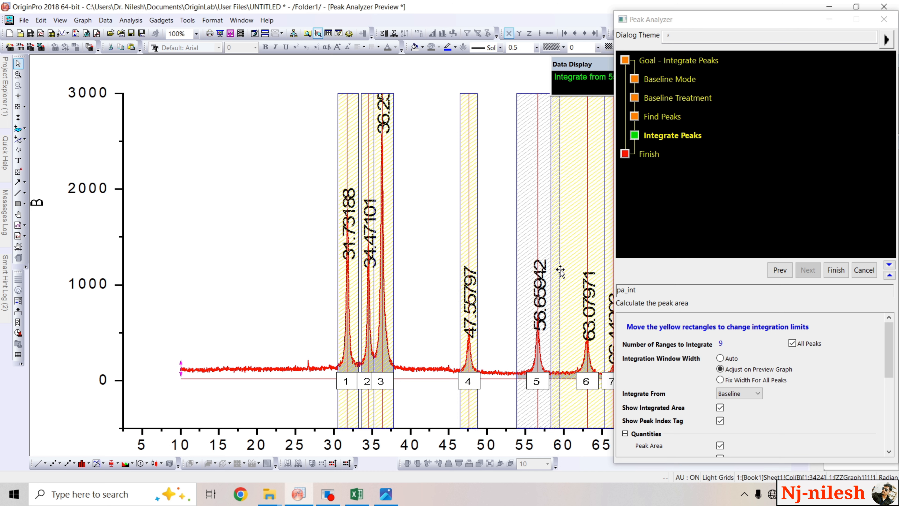
pyautogui.click(561, 262)
pyautogui.moveTo(559, 262); pyautogui.dragTo(548, 262)
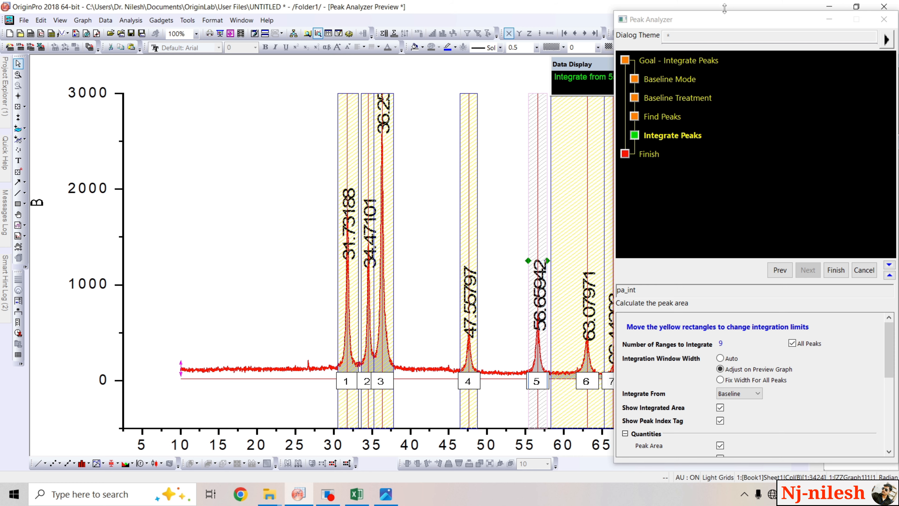
# Narrow peak 6's integration range to about 61.7 to 64.3 and move the start of peak 7's range to about 65.7
pyautogui.moveTo(724, 20); pyautogui.dragTo(175, 38)
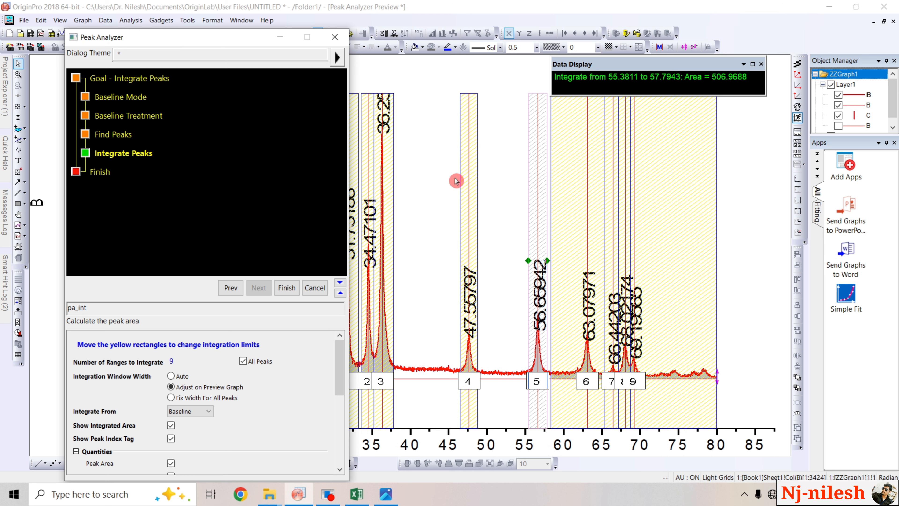
pyautogui.click(574, 266)
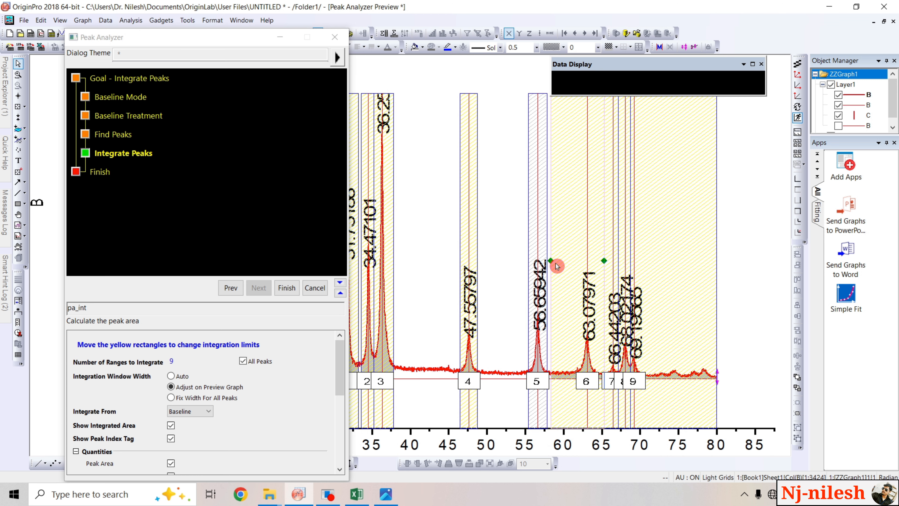
pyautogui.moveTo(584, 273); pyautogui.dragTo(597, 264)
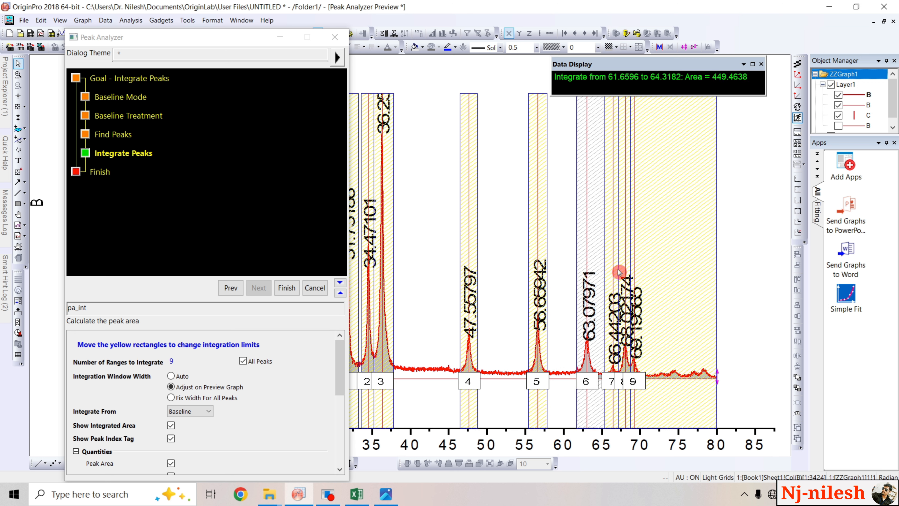
pyautogui.click(612, 265)
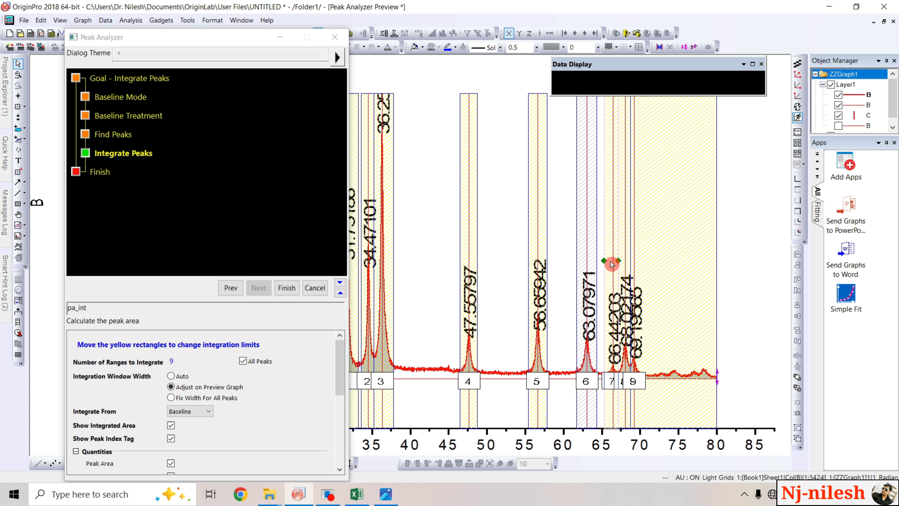
pyautogui.moveTo(604, 262); pyautogui.dragTo(608, 264)
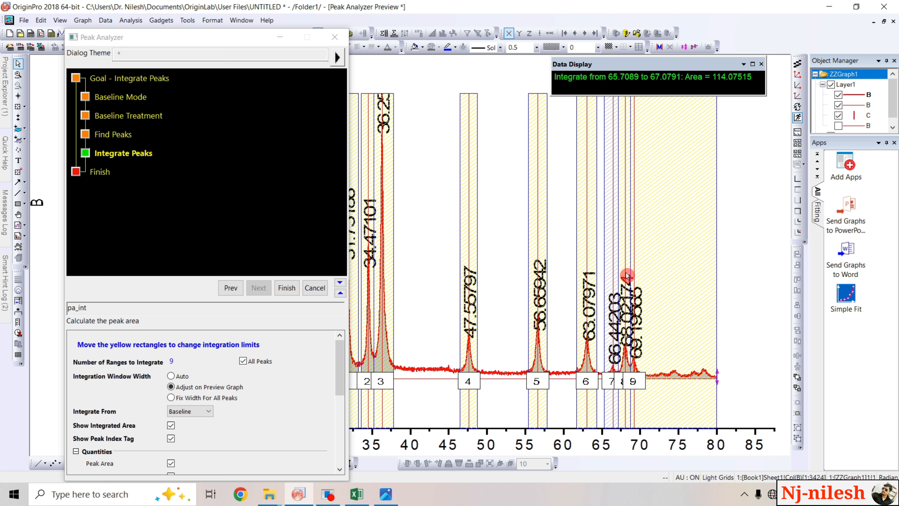
# Narrow peak 9's integration range to about 68.8 to 70 around the peak
pyautogui.click(624, 254)
pyautogui.click(666, 261)
pyautogui.click(666, 261)
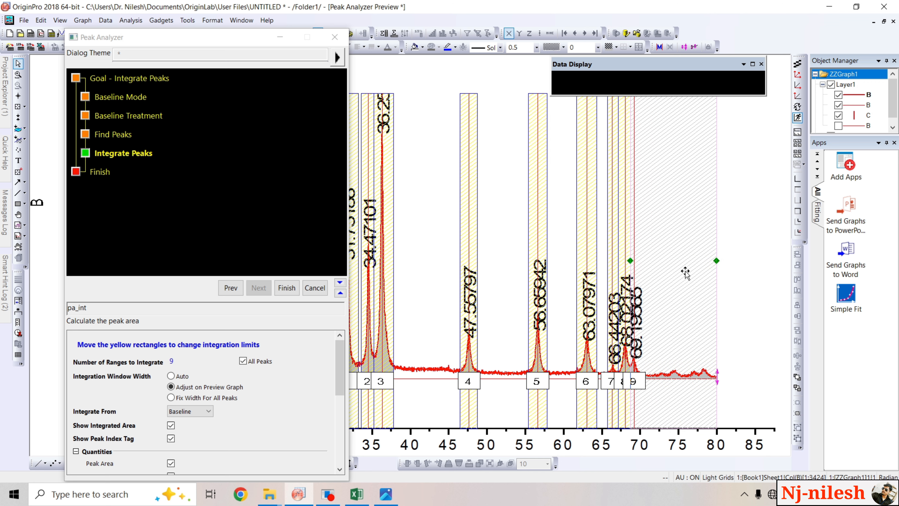
pyautogui.click(632, 262)
pyautogui.moveTo(631, 262); pyautogui.dragTo(632, 263)
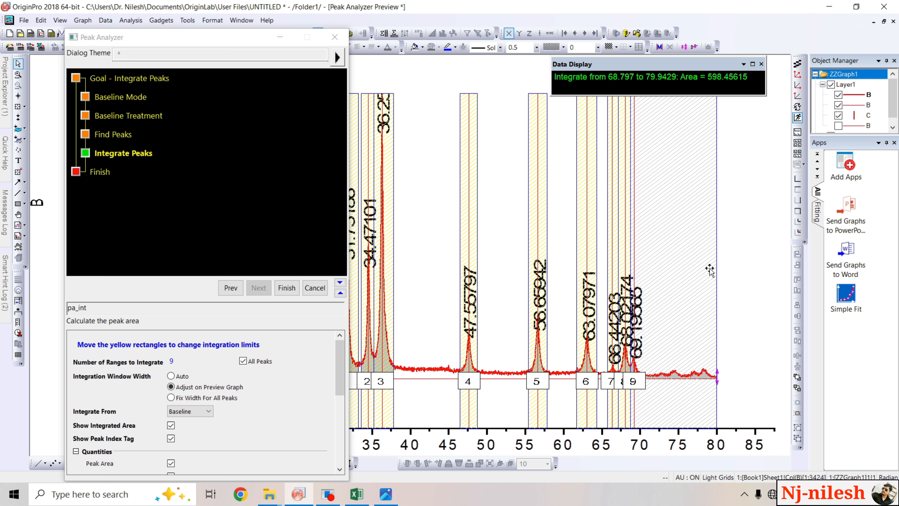
pyautogui.moveTo(716, 261); pyautogui.dragTo(641, 259)
pyautogui.click(701, 275)
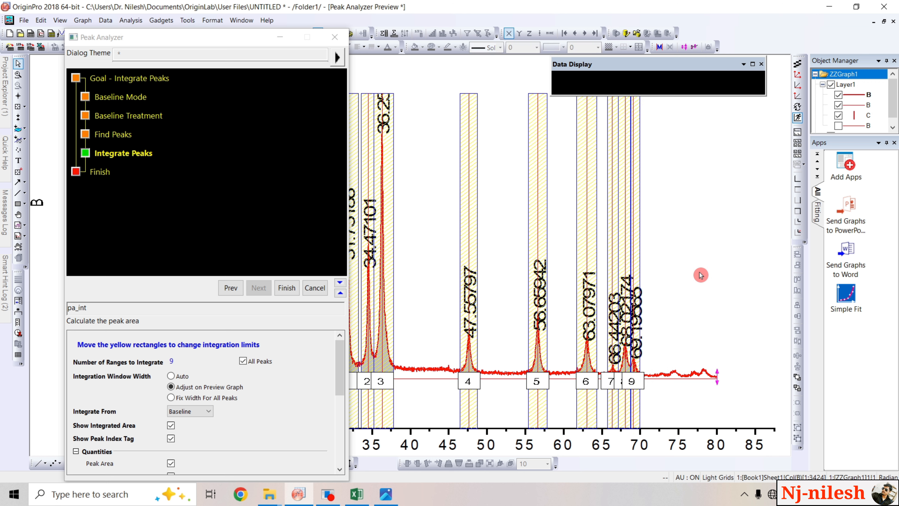
# Finish the peak integration, restore the graph window to a smaller size and move it aside to uncover the Integration_Result1 worksheet
pyautogui.moveTo(238, 41); pyautogui.dragTo(361, 39)
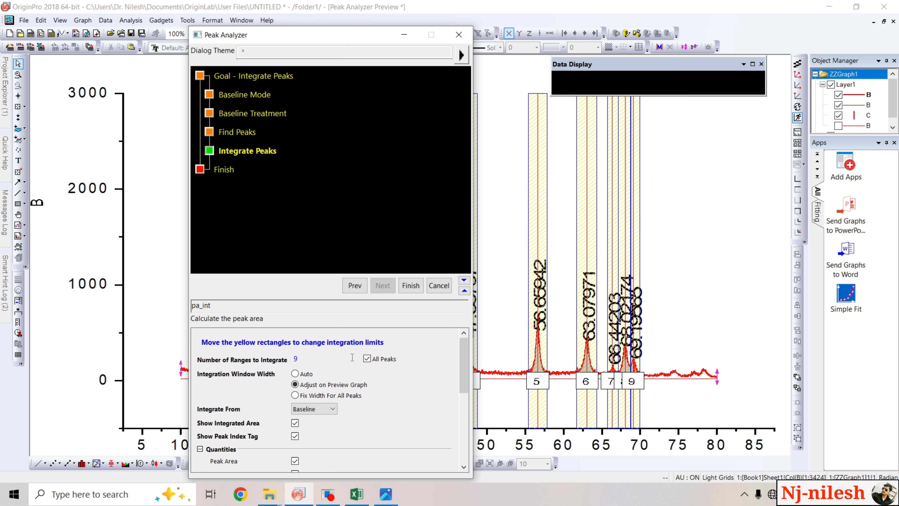
pyautogui.click(410, 291)
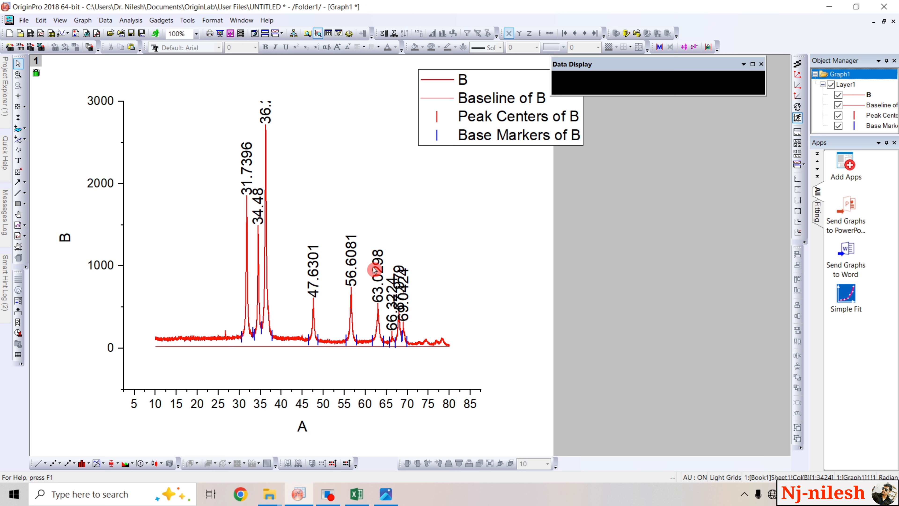
pyautogui.click(884, 25)
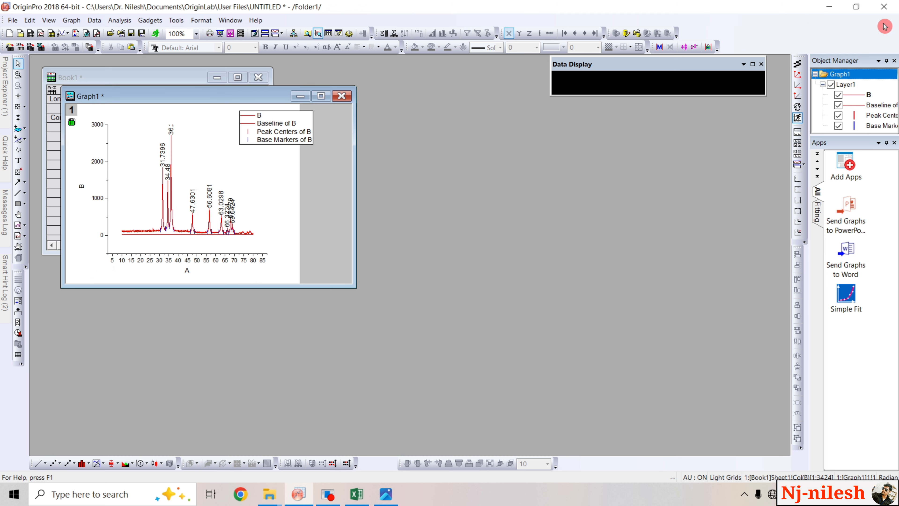
pyautogui.moveTo(141, 96); pyautogui.dragTo(426, 154)
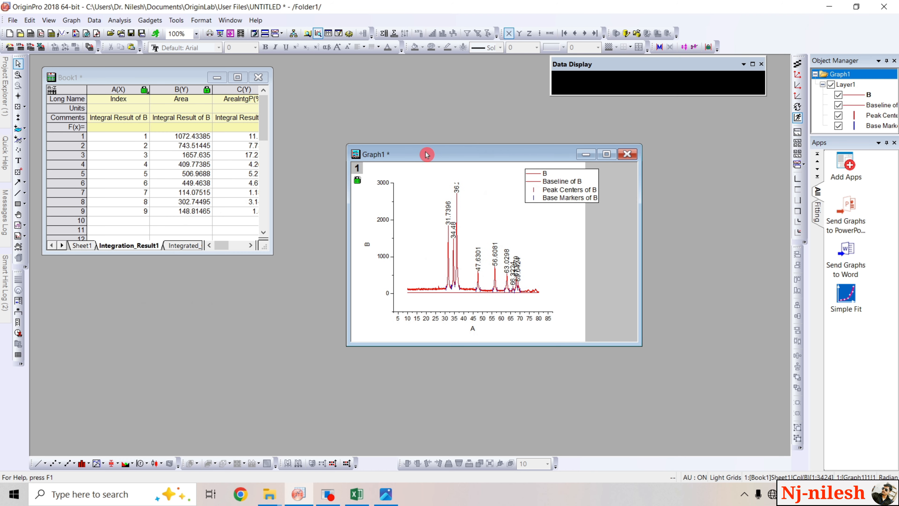
# Copy the nine Area values from Integration_Result1 into Excel's crystallinity sheet, starting at cell B4 under Area of all crystalline peaks
pyautogui.click(190, 138)
pyautogui.click(190, 138)
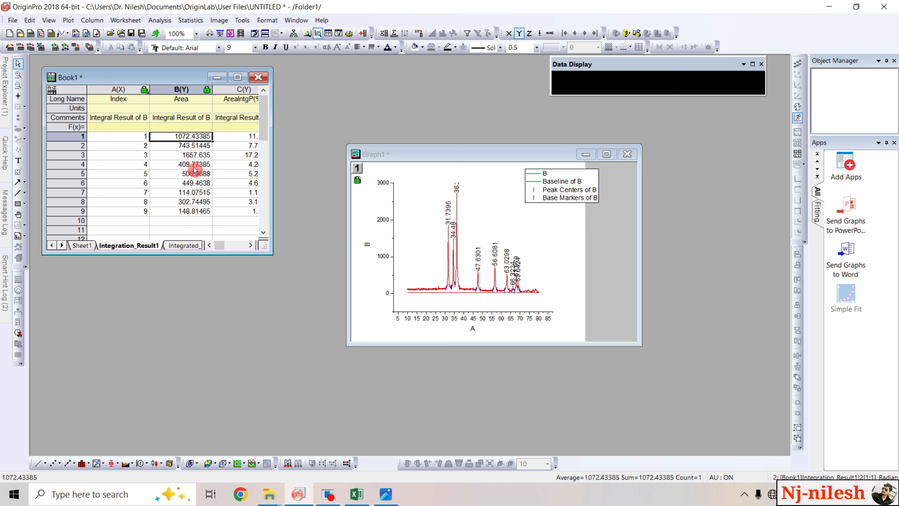
pyautogui.click(177, 192)
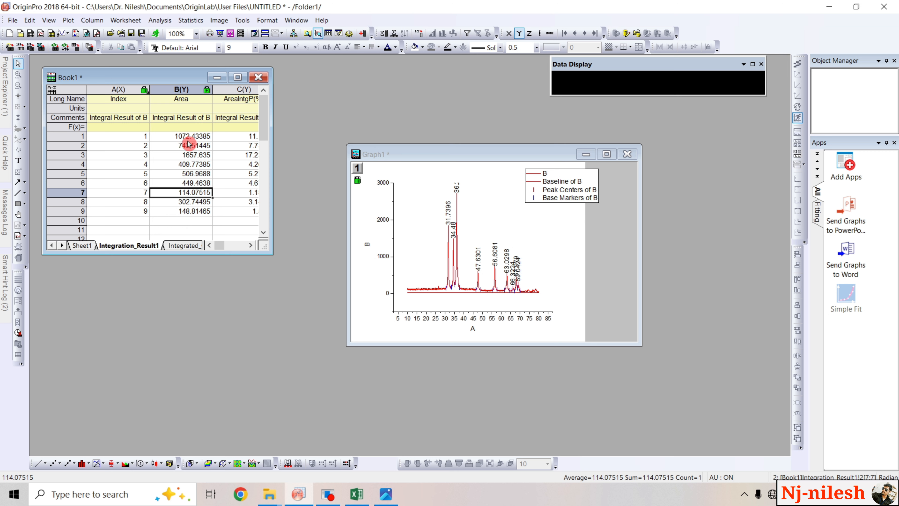
pyautogui.moveTo(189, 137); pyautogui.dragTo(189, 212)
pyautogui.hotkey('ctrl', 'c')
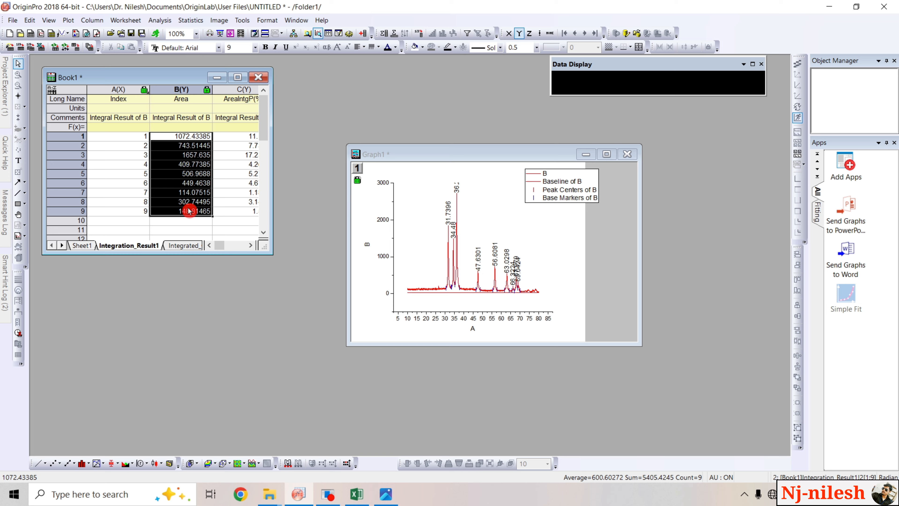
pyautogui.click(356, 494)
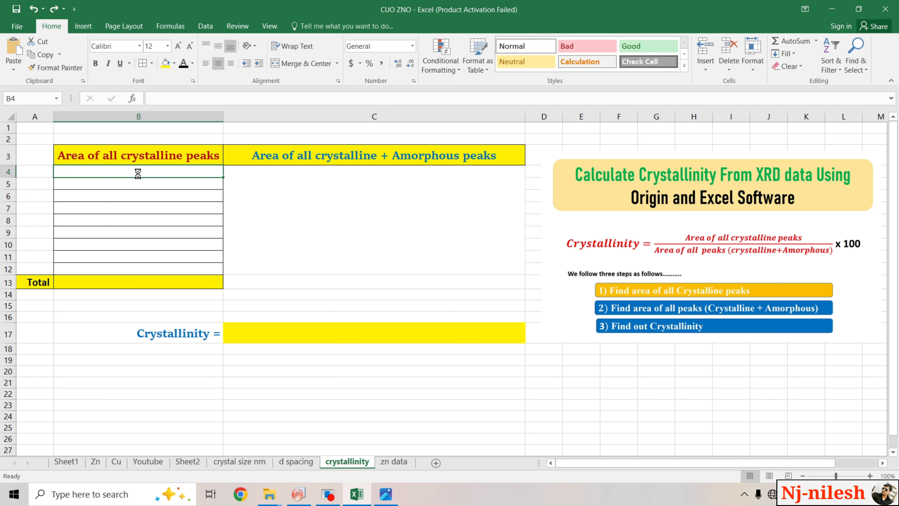
pyautogui.hotkey('ctrl', 'v')
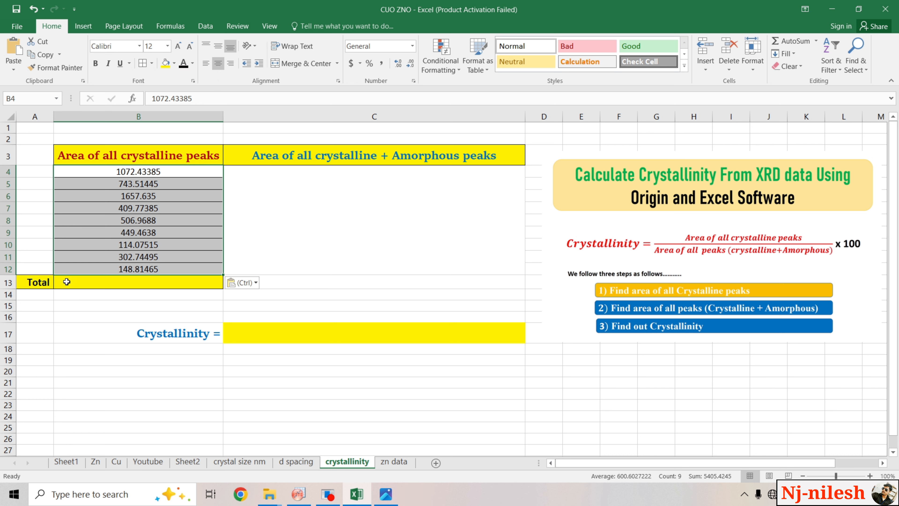
# Total the crystalline peak areas in cell B13 with the formula =SUM(B4:B12)
pyautogui.doubleClick(100, 280)
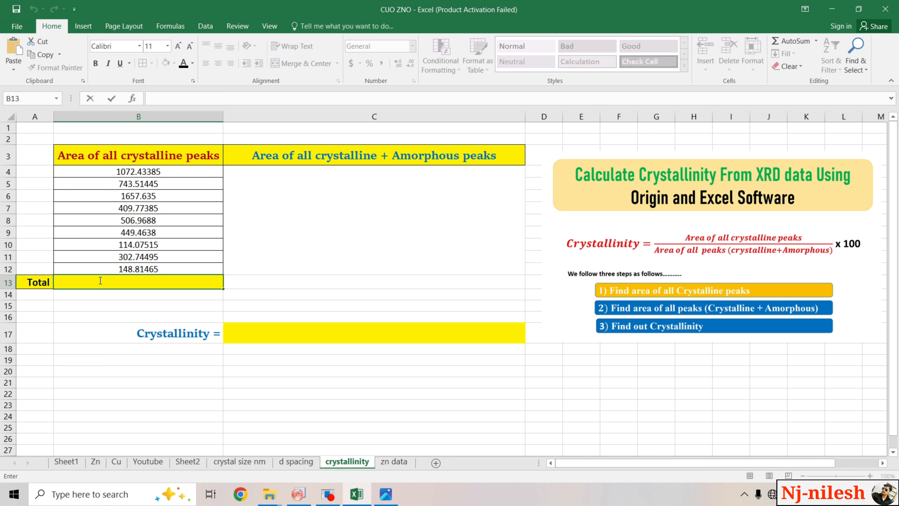
pyautogui.write('=')
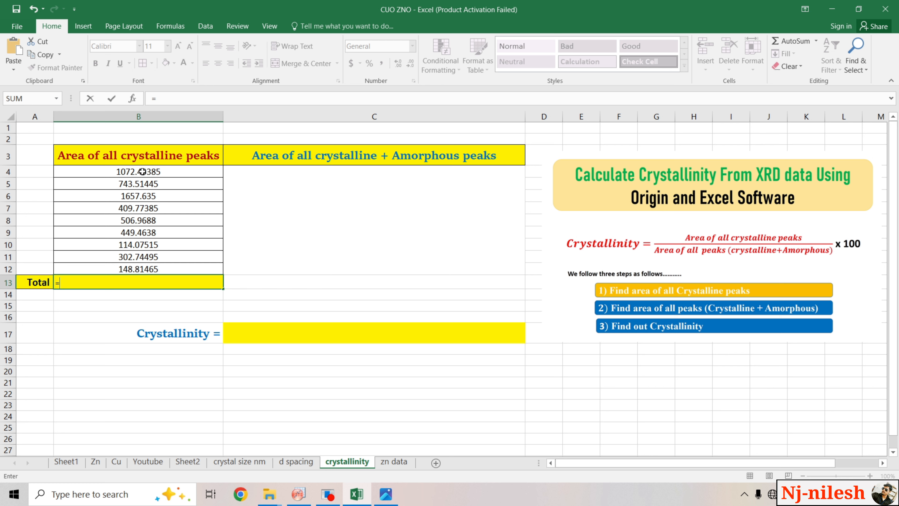
pyautogui.write('sum')
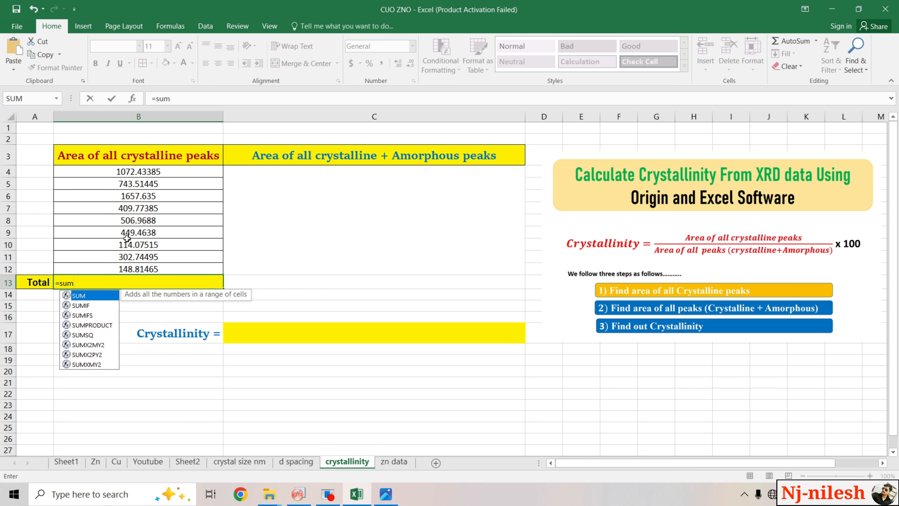
pyautogui.doubleClick(86, 298)
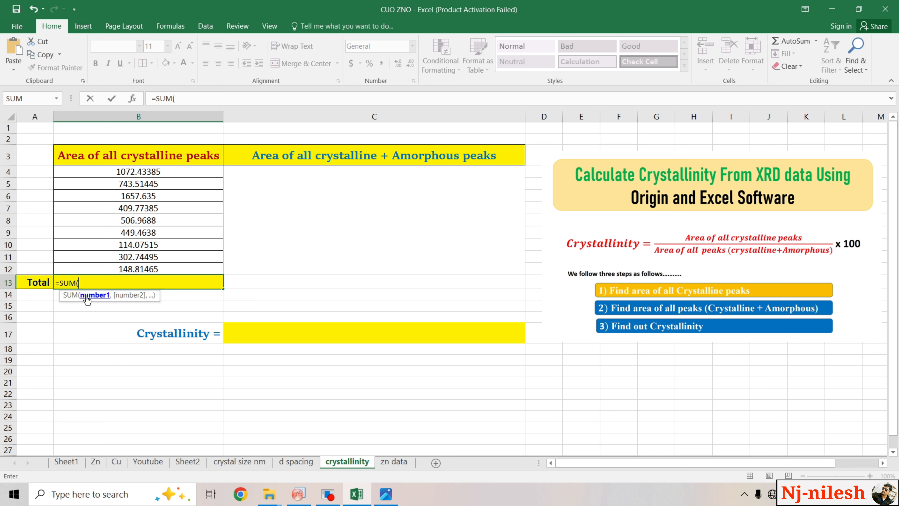
pyautogui.click(144, 172)
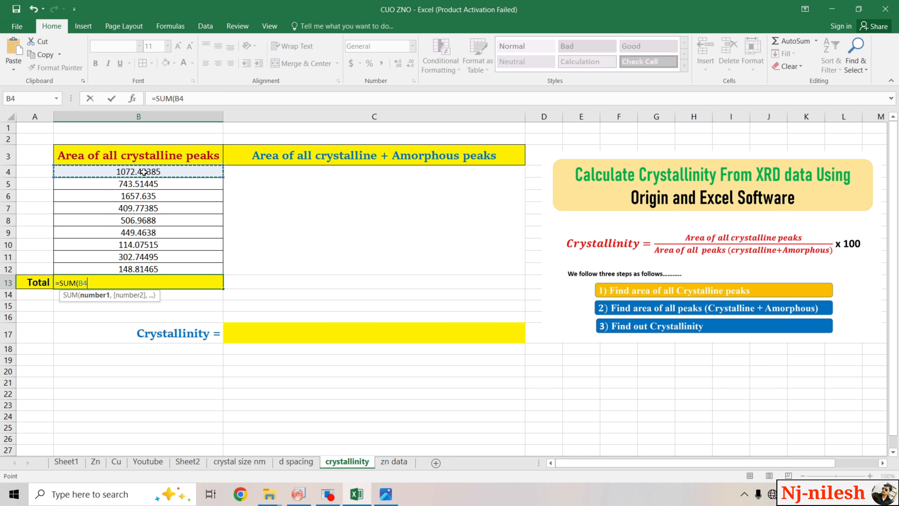
pyautogui.press('F8')
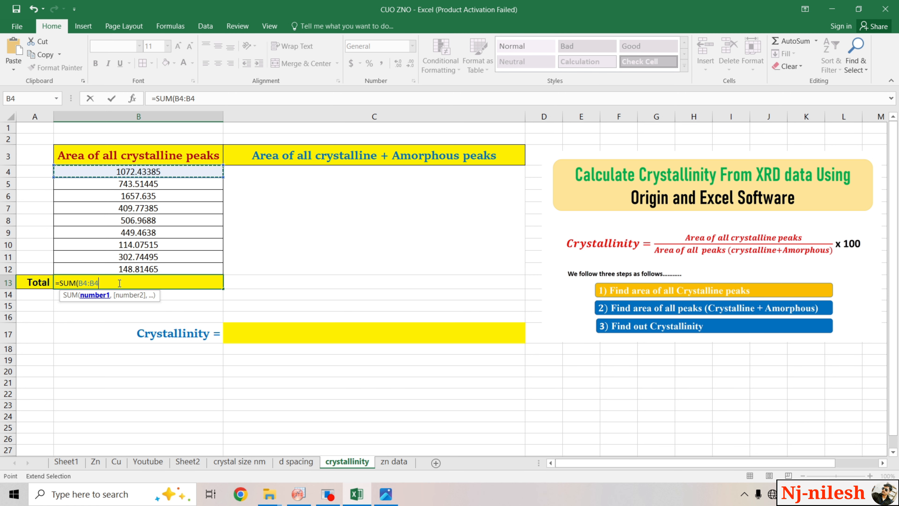
pyautogui.click(144, 269)
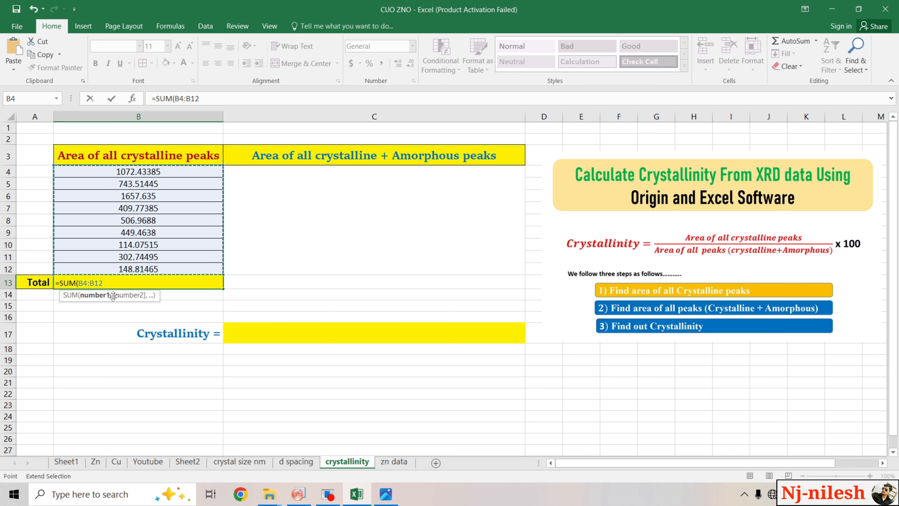
pyautogui.write(')')
pyautogui.hotkey('ctrl', 'Return')
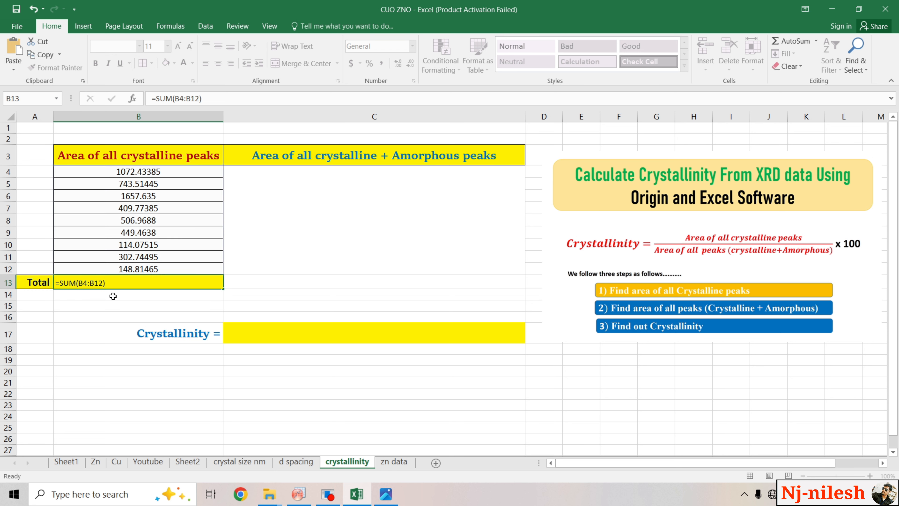
pyautogui.press('Return')
pyautogui.click(96, 334)
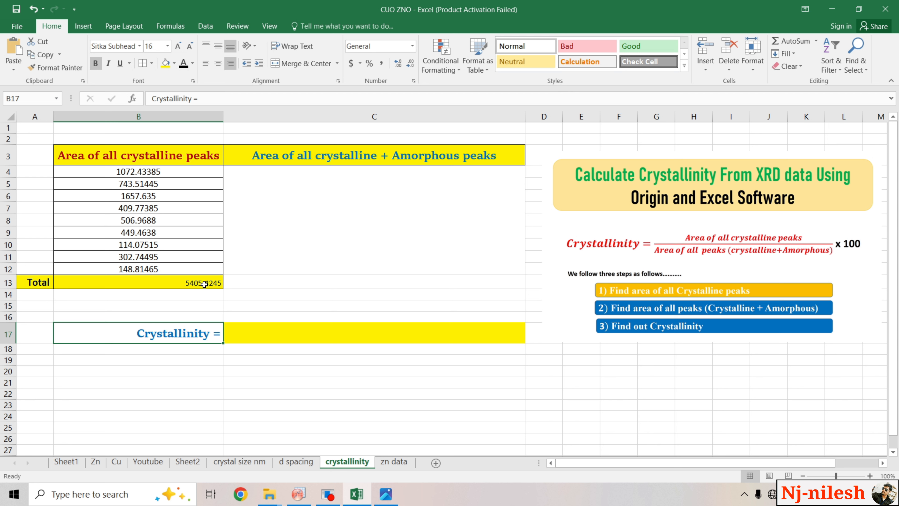
# Switch back to OriginPro, minimize the Book1 workbook and maximize the Graph1 window
pyautogui.click(304, 501)
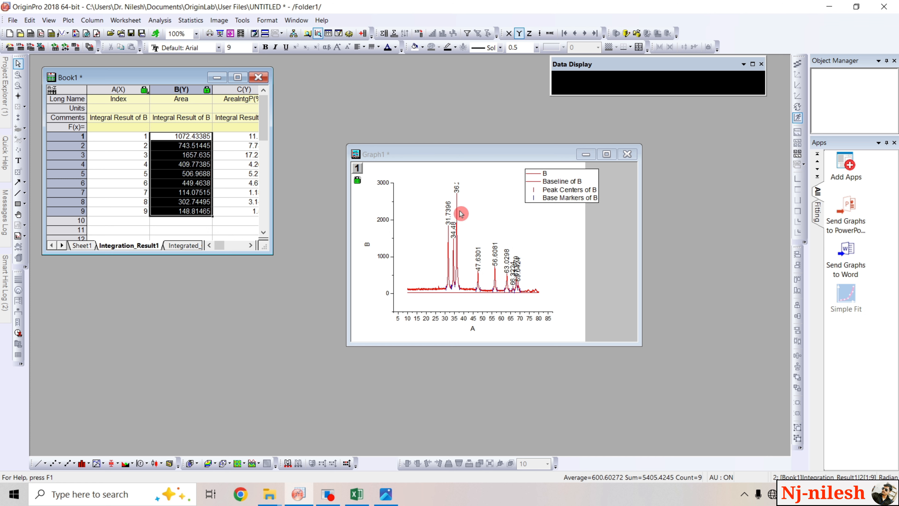
pyautogui.click(217, 77)
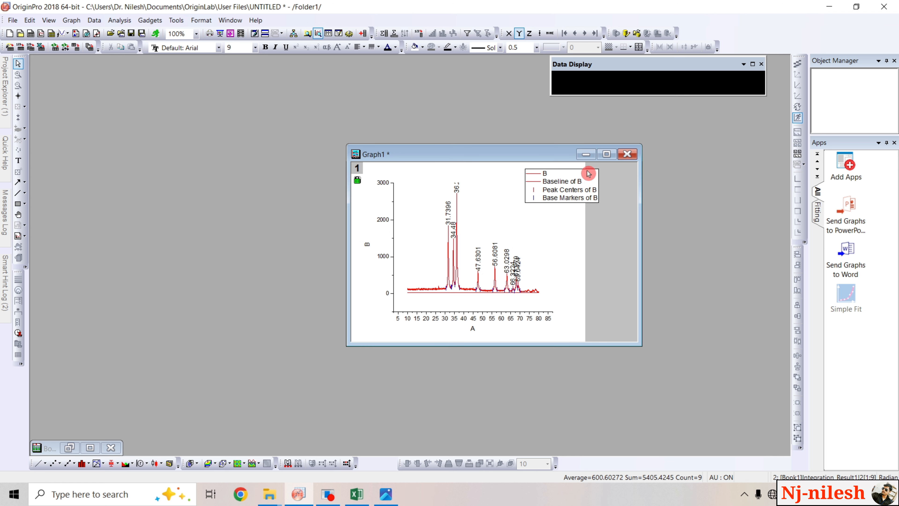
pyautogui.click(514, 185)
pyautogui.click(607, 155)
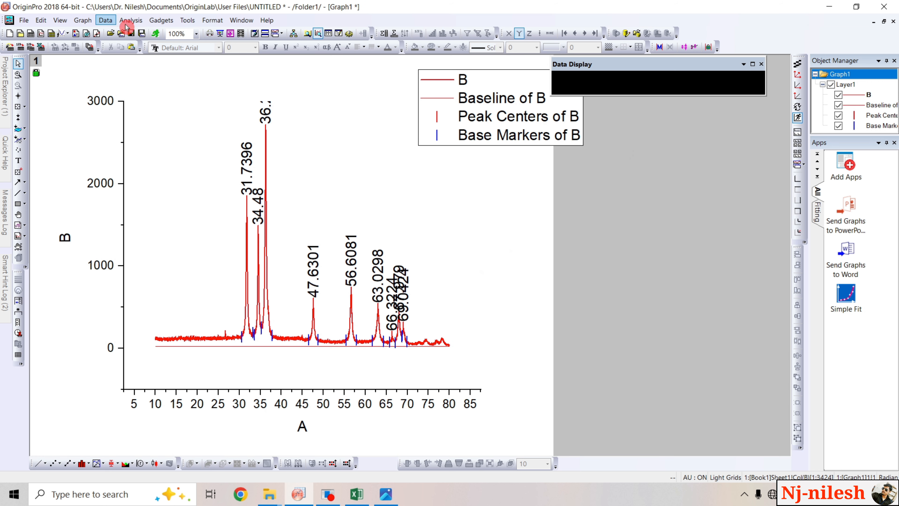
# Open the Peak Analyzer dialog for the graph and proceed with Integrate Peaks as the goal and Recalculate set to Manual
pyautogui.click(135, 24)
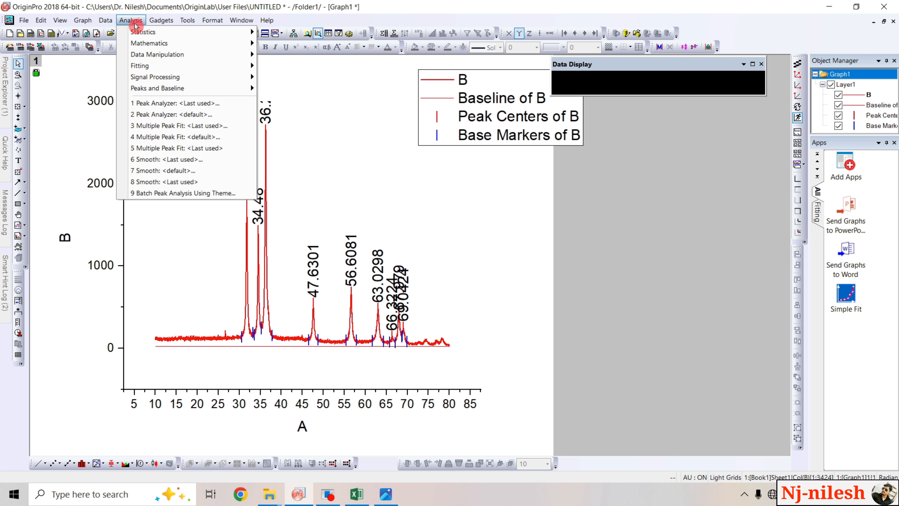
pyautogui.moveTo(144, 60)
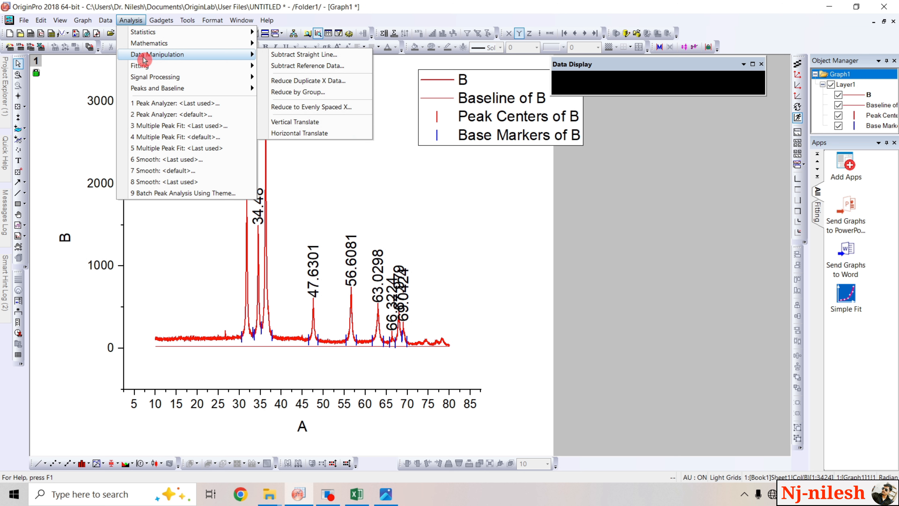
pyautogui.moveTo(161, 92)
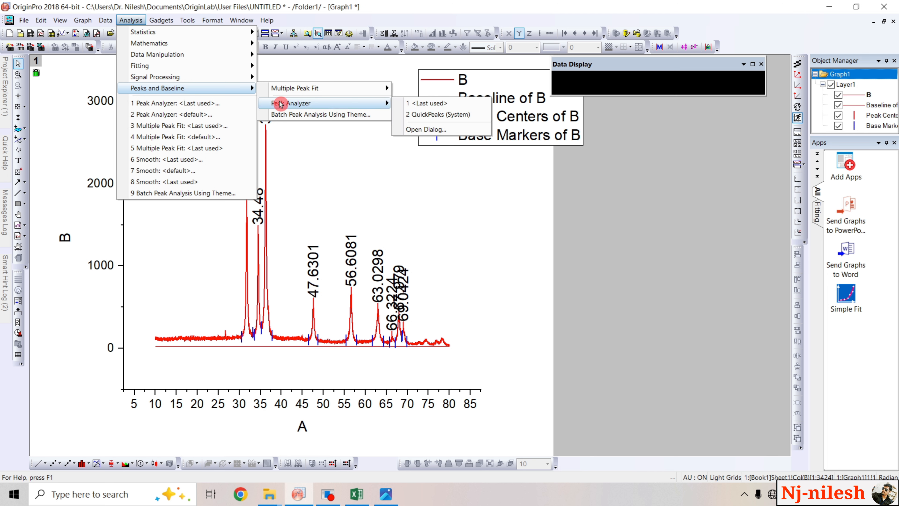
pyautogui.moveTo(368, 105)
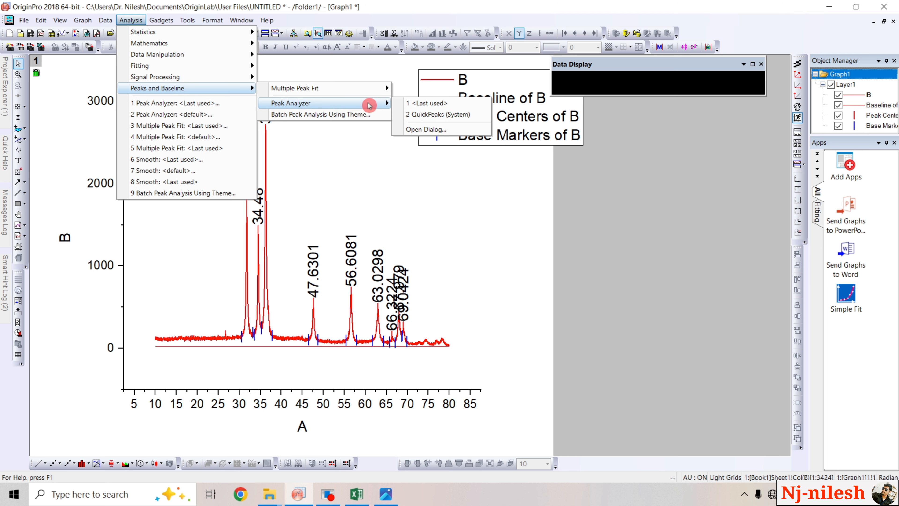
pyautogui.click(417, 130)
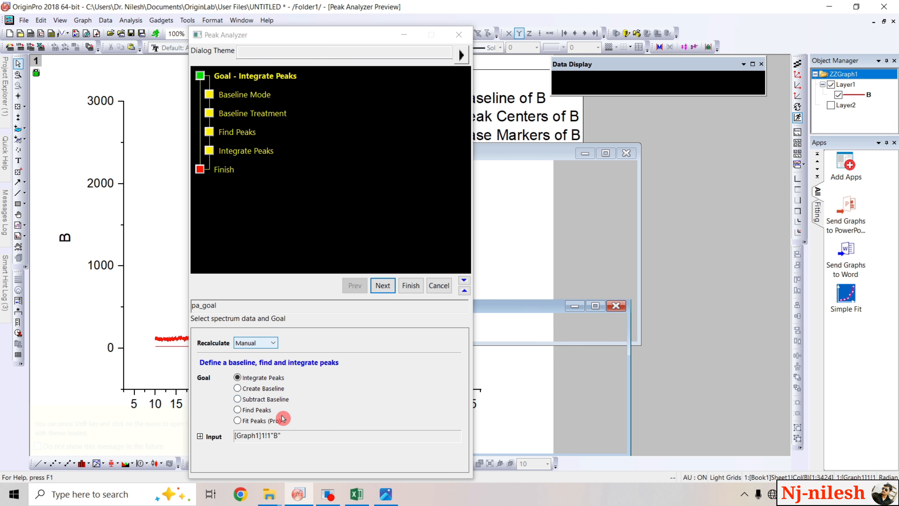
pyautogui.click(382, 285)
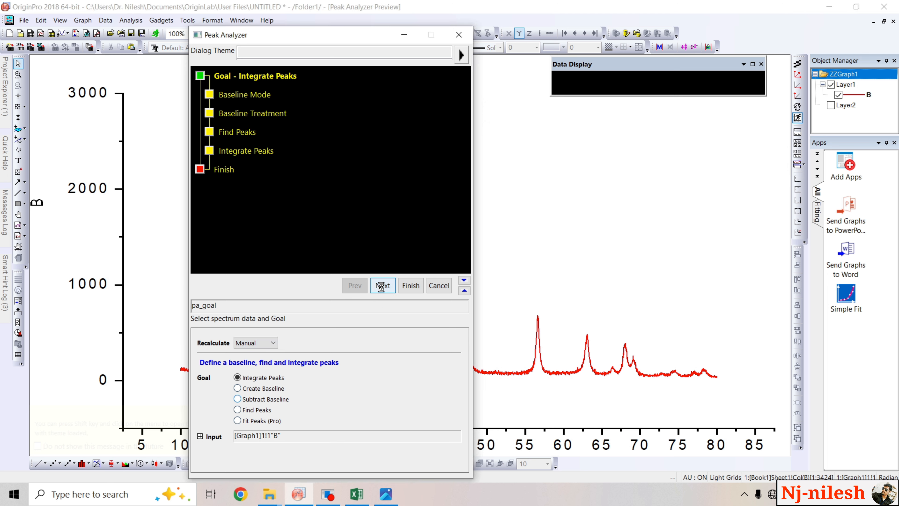
# Set a constant custom baseline at Y = 20 and proceed past Baseline Treatment to Find Peaks without subtracting the baseline
pyautogui.click(244, 423)
pyautogui.click(251, 416)
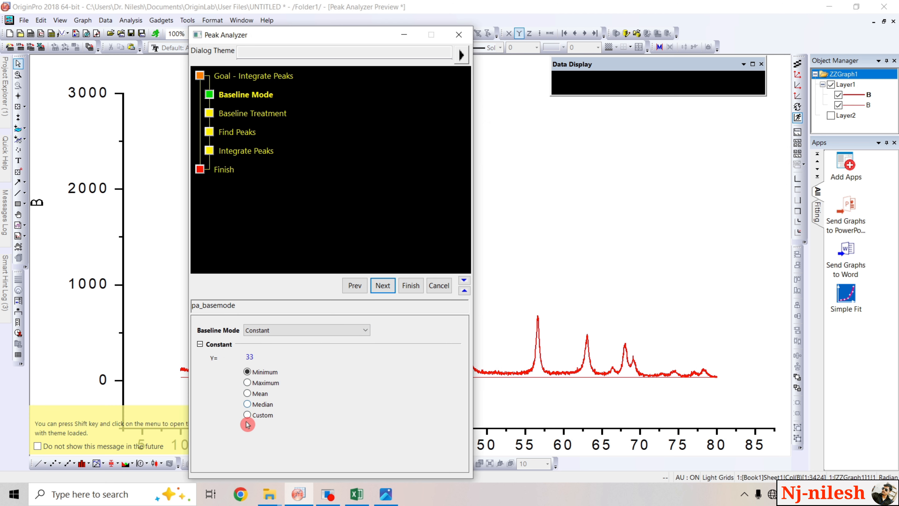
pyautogui.click(247, 416)
pyautogui.doubleClick(261, 357)
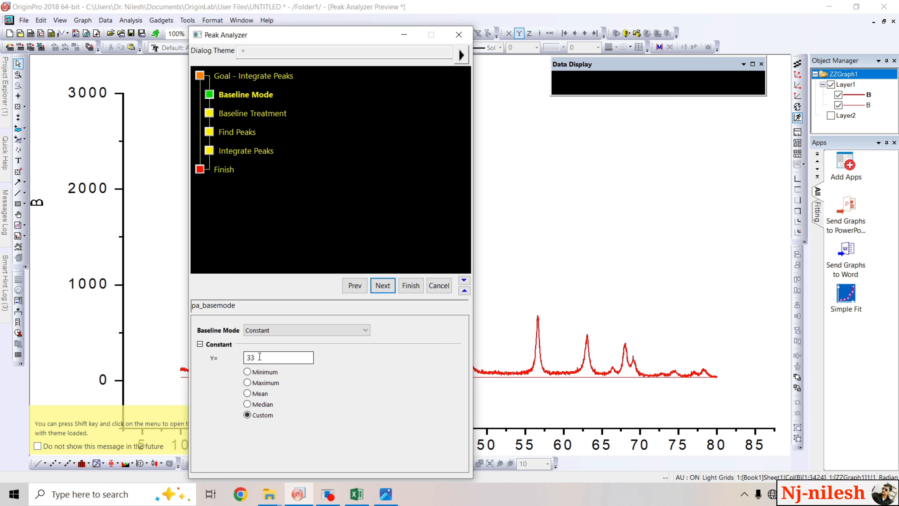
pyautogui.write('20')
pyautogui.click(382, 286)
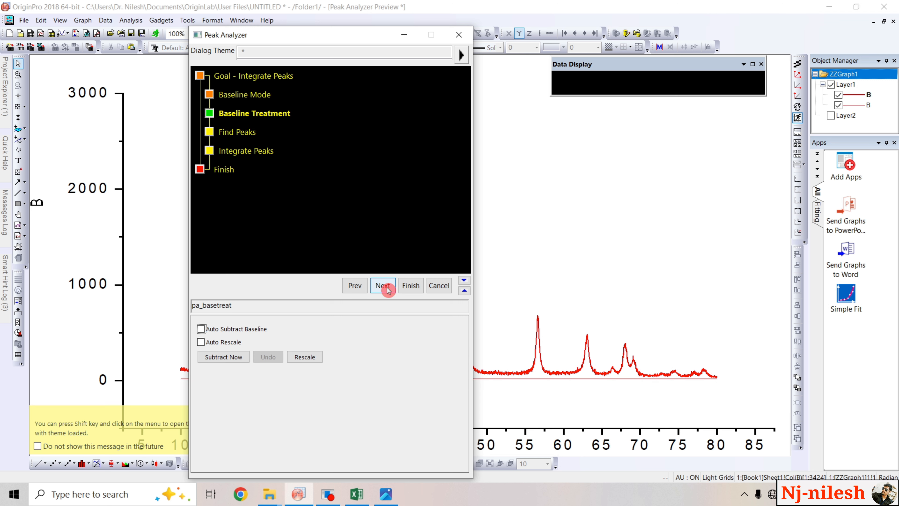
pyautogui.click(388, 289)
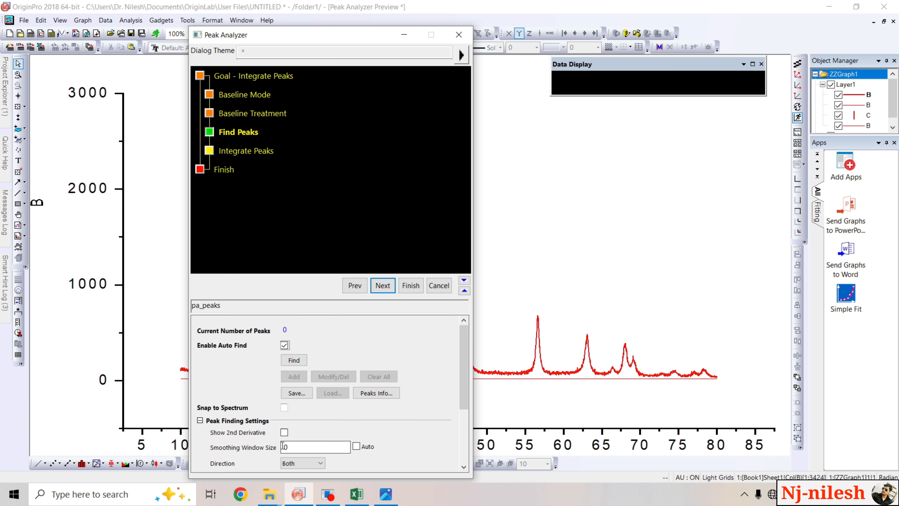
# Set the peak direction to Positive, disable auto find, find the peaks and proceed to Integrate Peaks
pyautogui.click(317, 469)
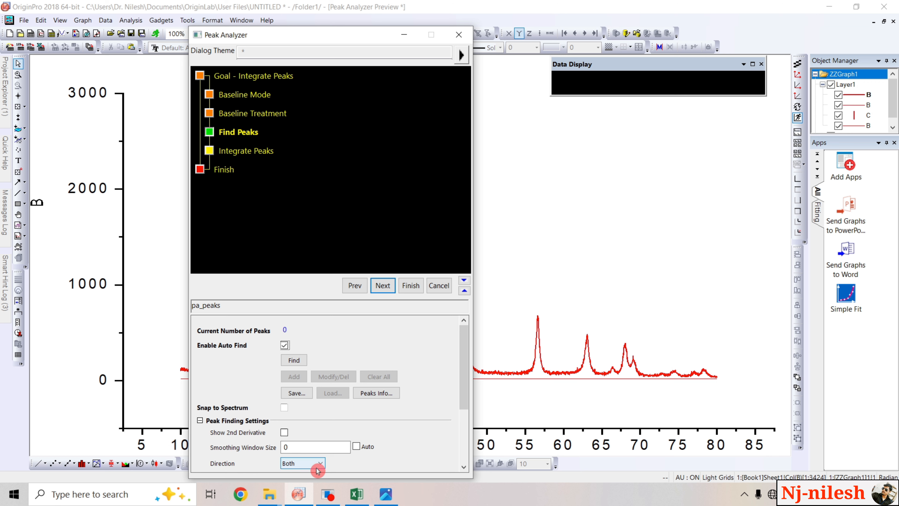
pyautogui.click(316, 466)
pyautogui.click(298, 477)
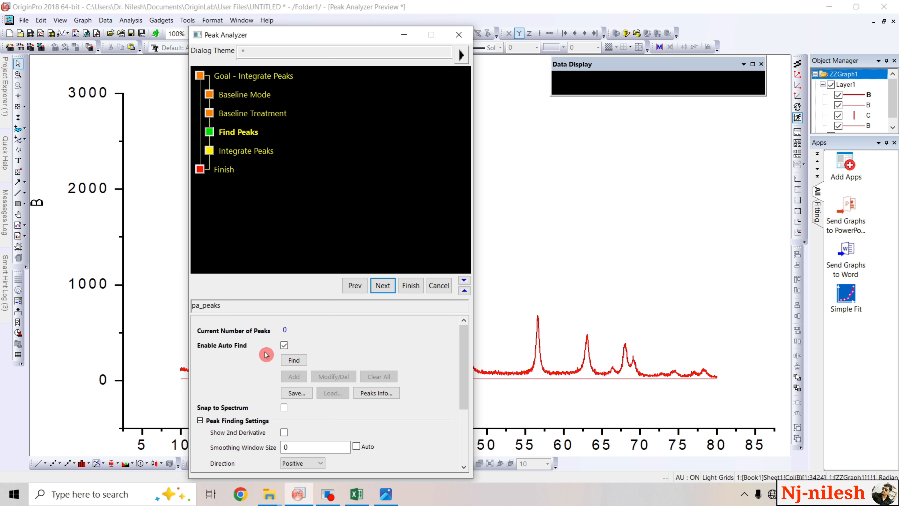
pyautogui.click(285, 347)
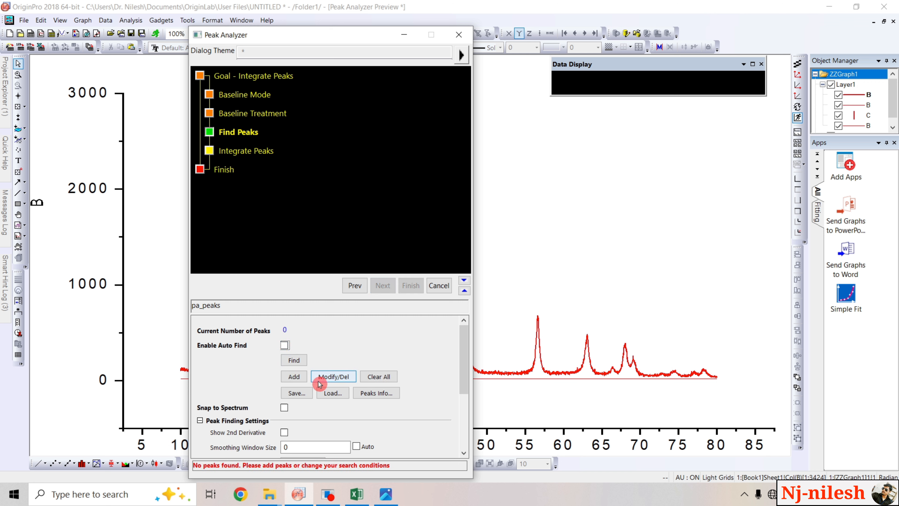
pyautogui.click(297, 362)
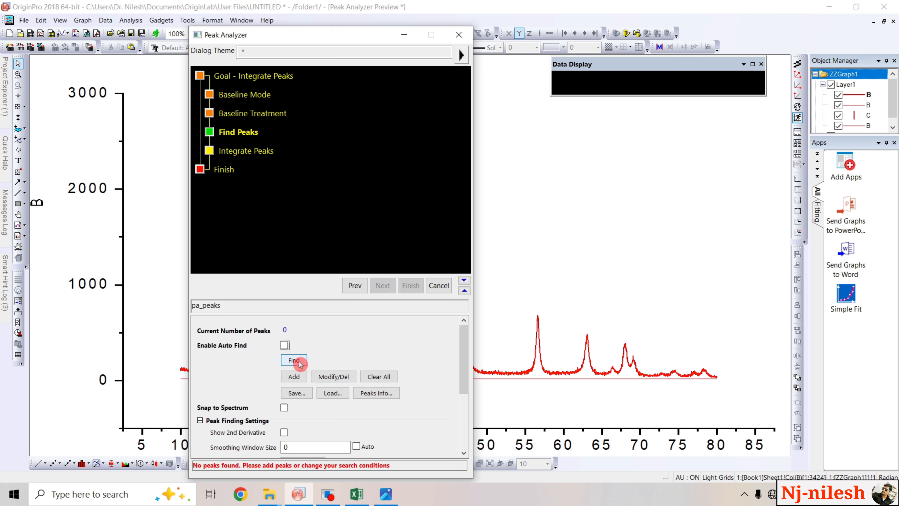
pyautogui.click(297, 361)
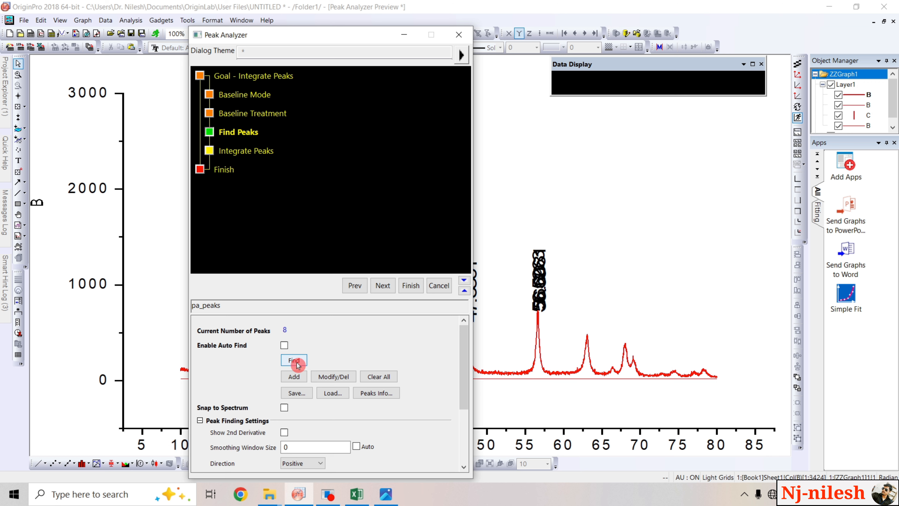
pyautogui.click(386, 289)
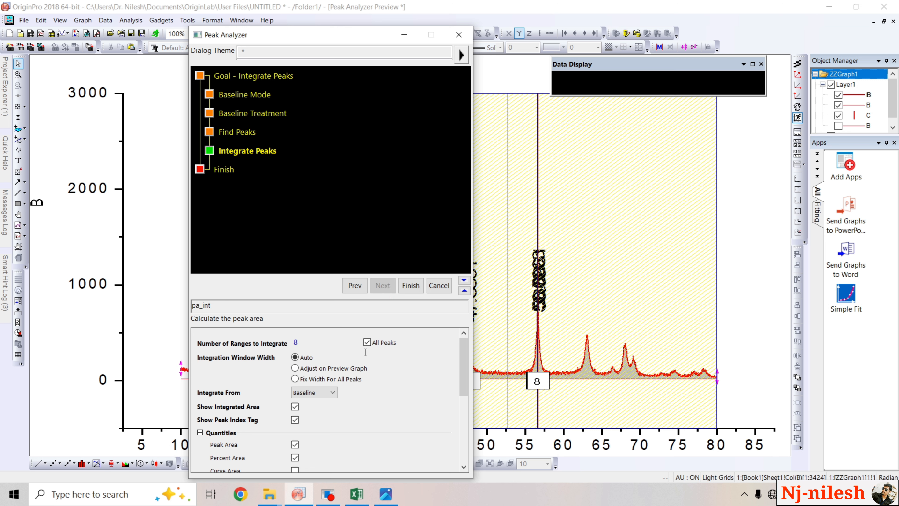
# Turn off All Peaks, set the number of ranges to integrate to 1 and choose Adjust on Preview Graph for the window width
pyautogui.click(368, 343)
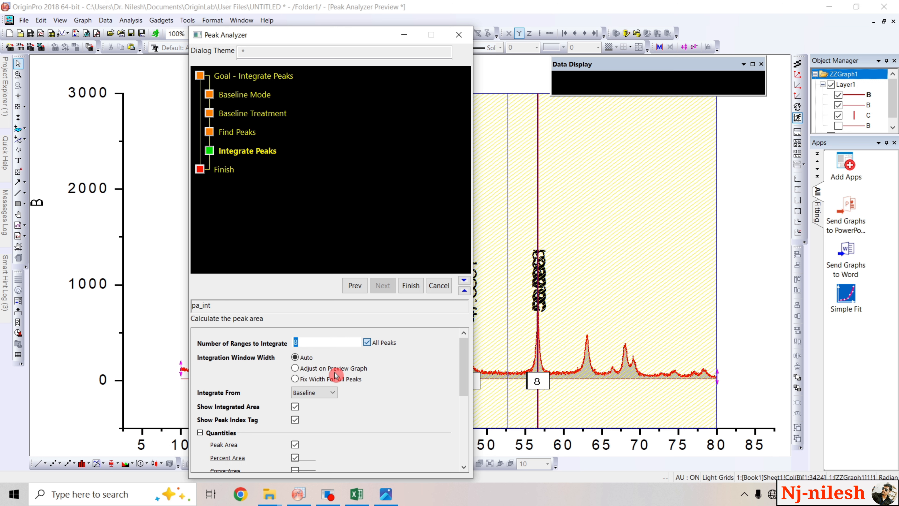
pyautogui.write('1')
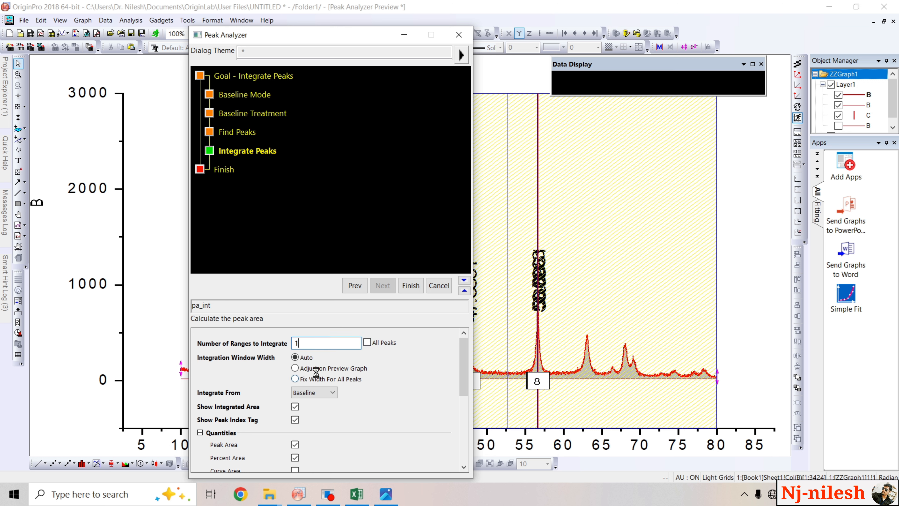
pyautogui.click(316, 370)
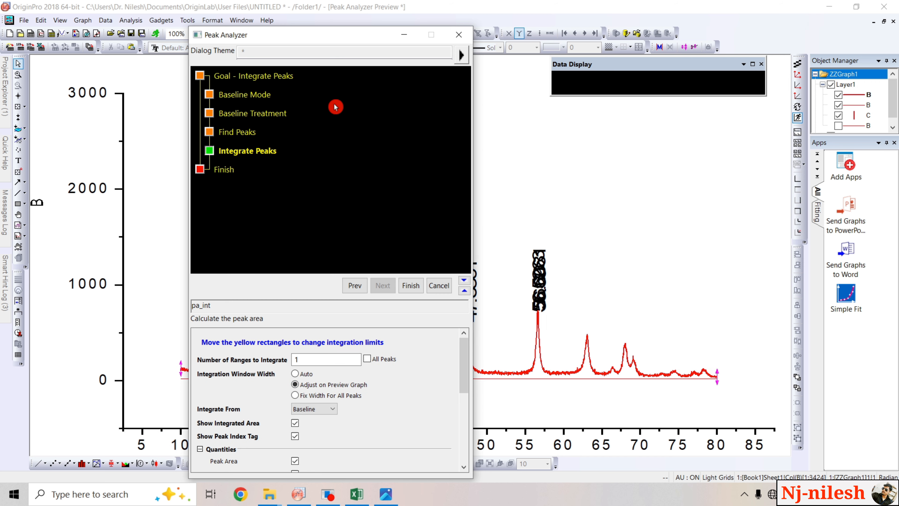
# Widen the integration range on the preview graph to cover the whole pattern, from about 10.2 to 79.7
pyautogui.moveTo(308, 40); pyautogui.dragTo(797, 62)
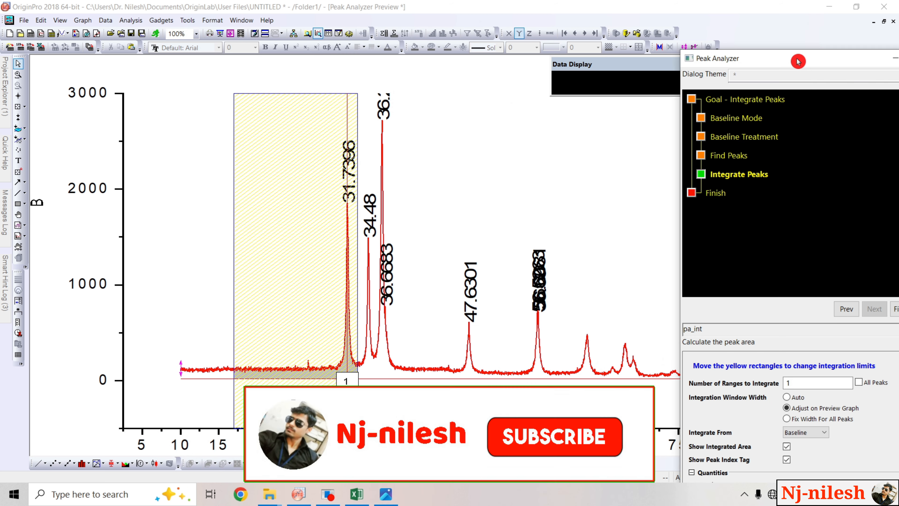
pyautogui.click(317, 245)
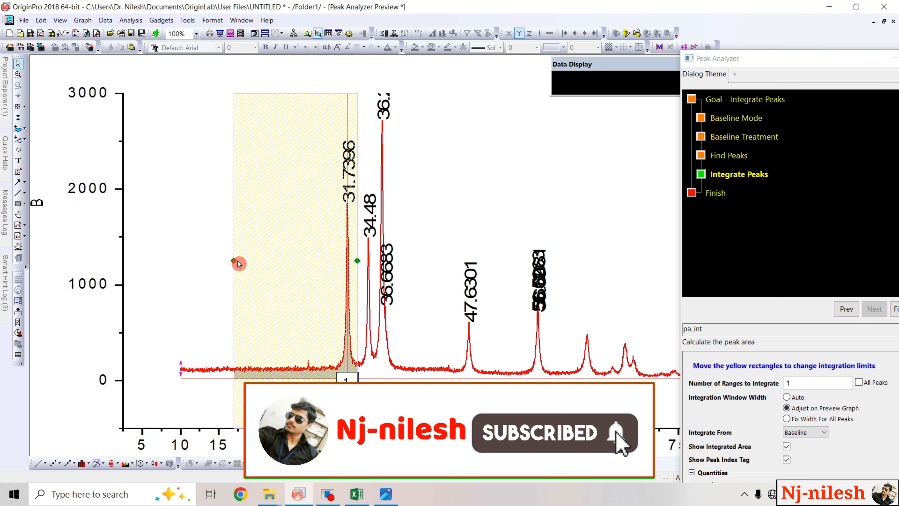
pyautogui.moveTo(234, 262); pyautogui.dragTo(181, 265)
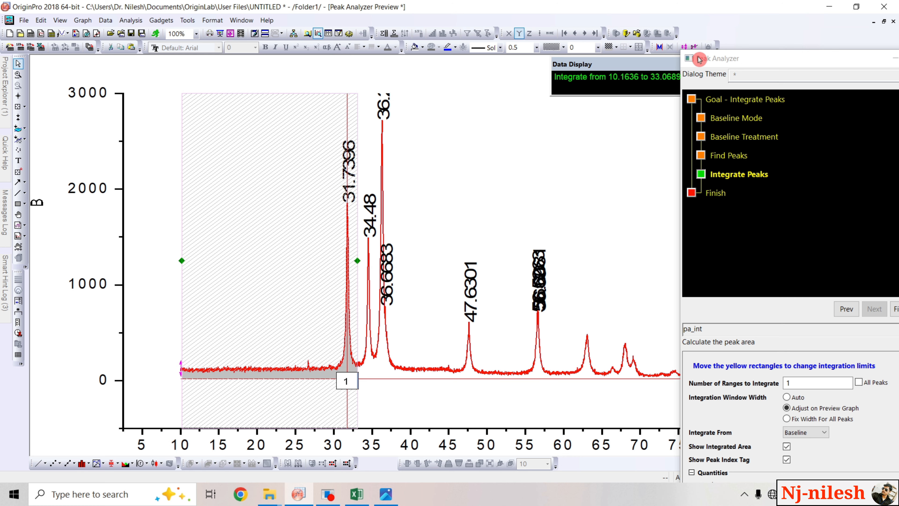
pyautogui.moveTo(726, 59); pyautogui.dragTo(65, 69)
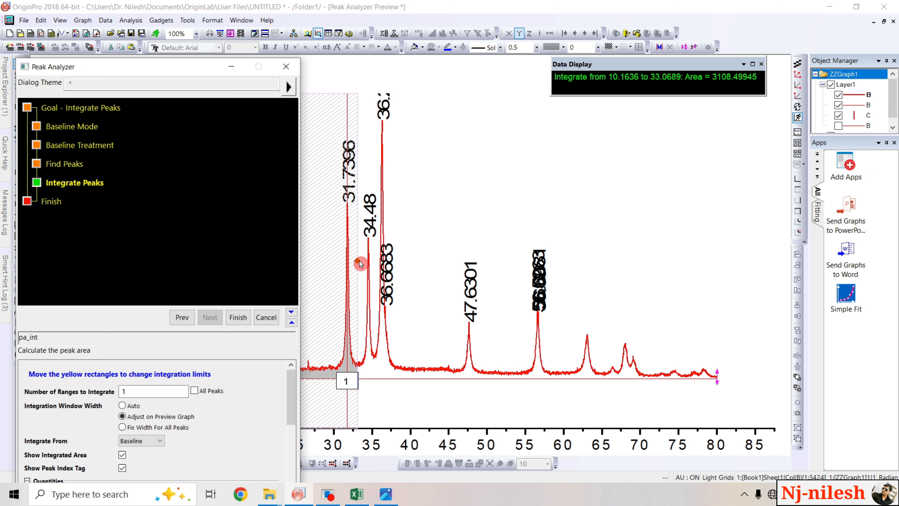
pyautogui.click(415, 267)
pyautogui.moveTo(415, 268); pyautogui.dragTo(716, 307)
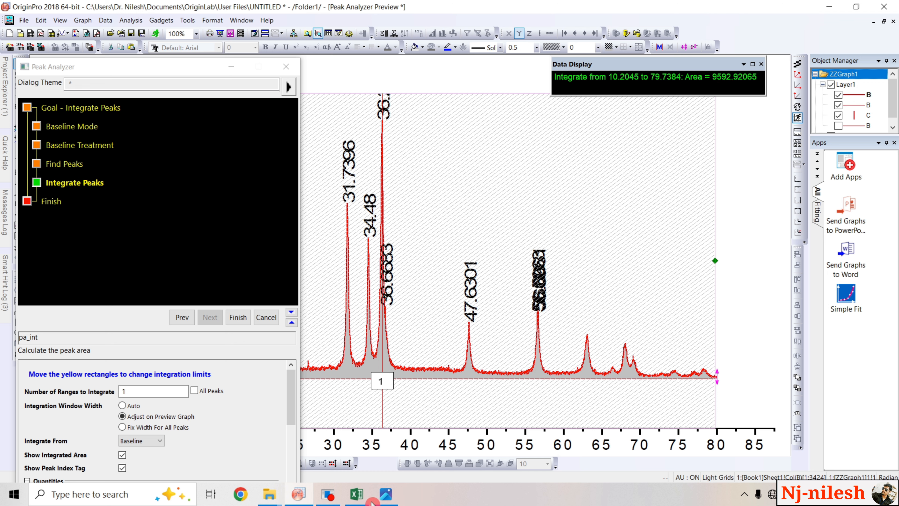
# Switch to Excel and enter 9592 in bold in cell C13 under Area of all crystalline + Amorphous peaks
pyautogui.moveTo(361, 502)
pyautogui.click(356, 494)
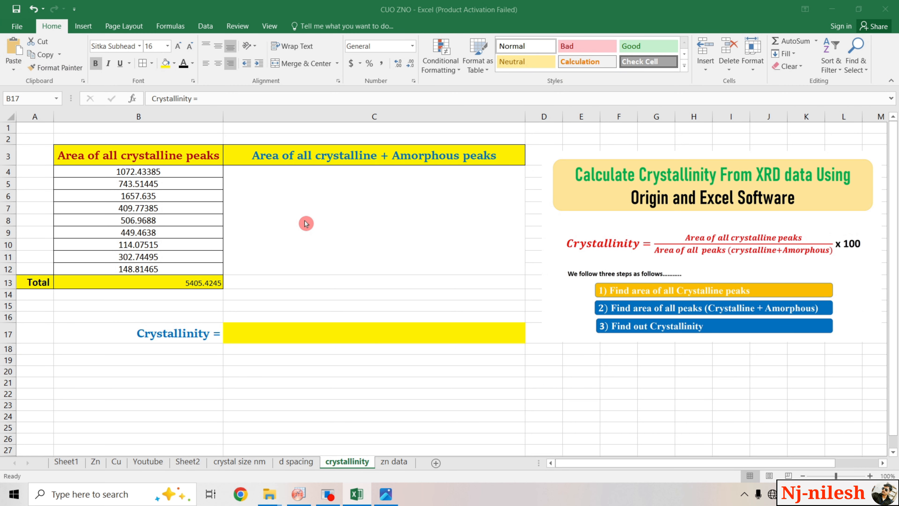
pyautogui.click(289, 284)
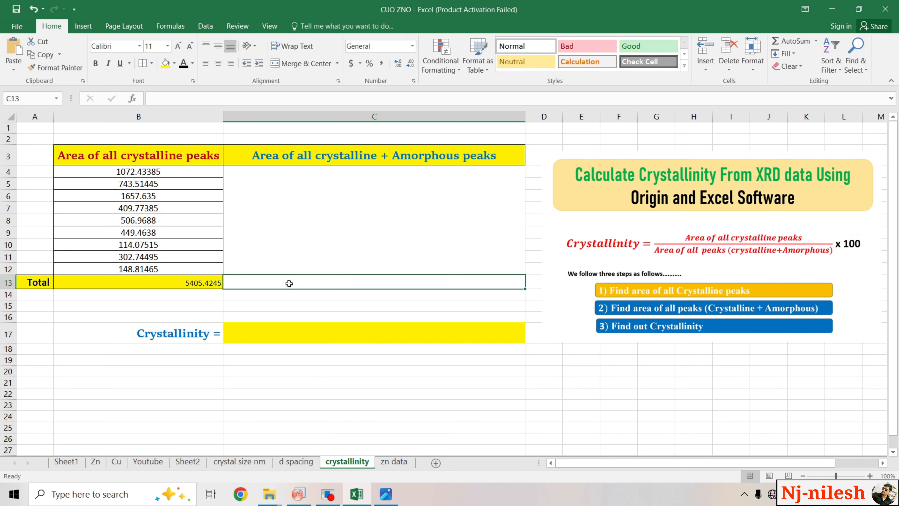
pyautogui.write('9592')
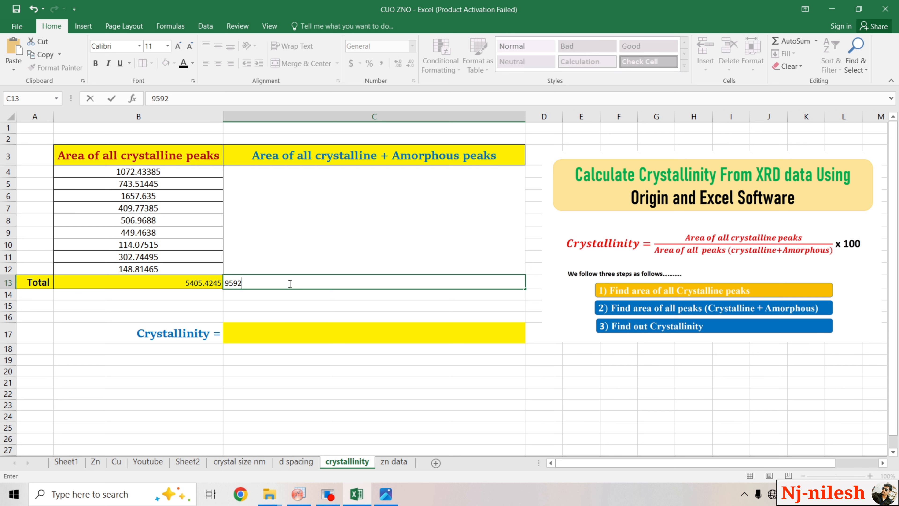
pyautogui.moveTo(261, 282); pyautogui.dragTo(224, 283)
pyautogui.doubleClick(51, 30)
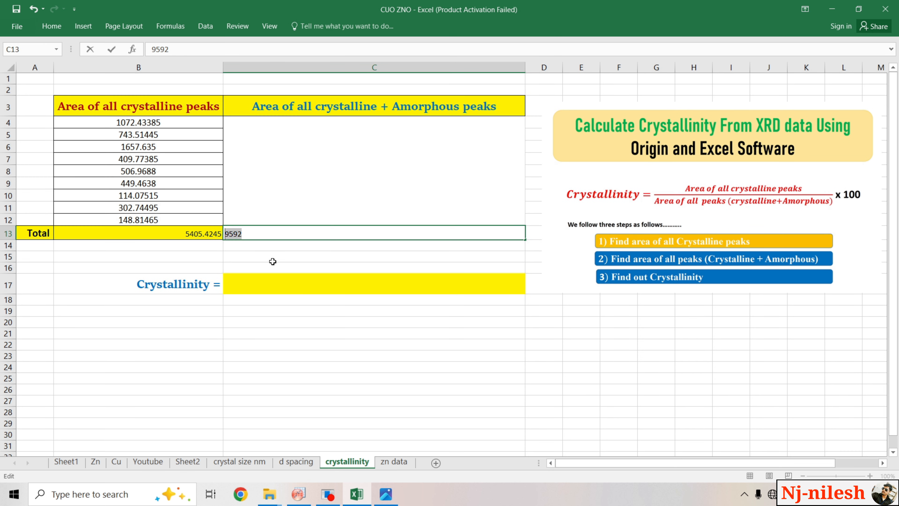
pyautogui.click(271, 298)
pyautogui.click(268, 237)
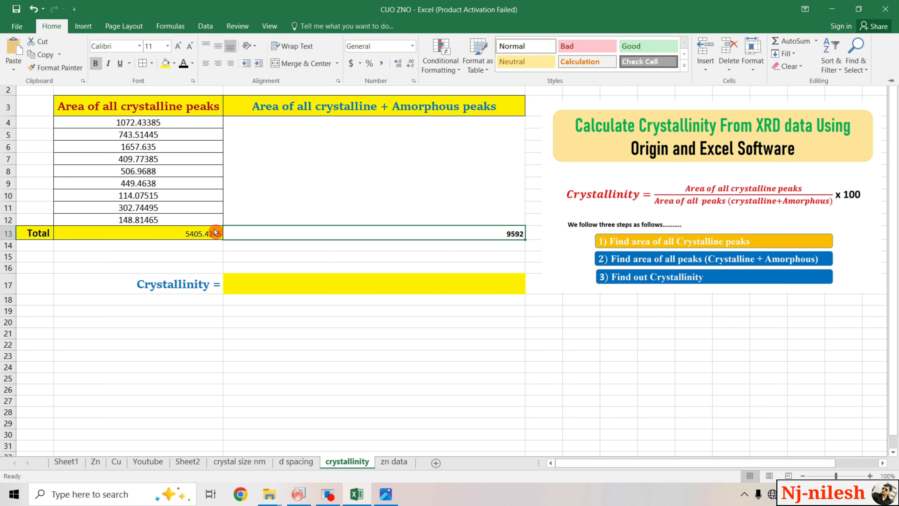
# Enter the rounded crystalline total 5405 in cell B14 and make it bold
pyautogui.click(205, 234)
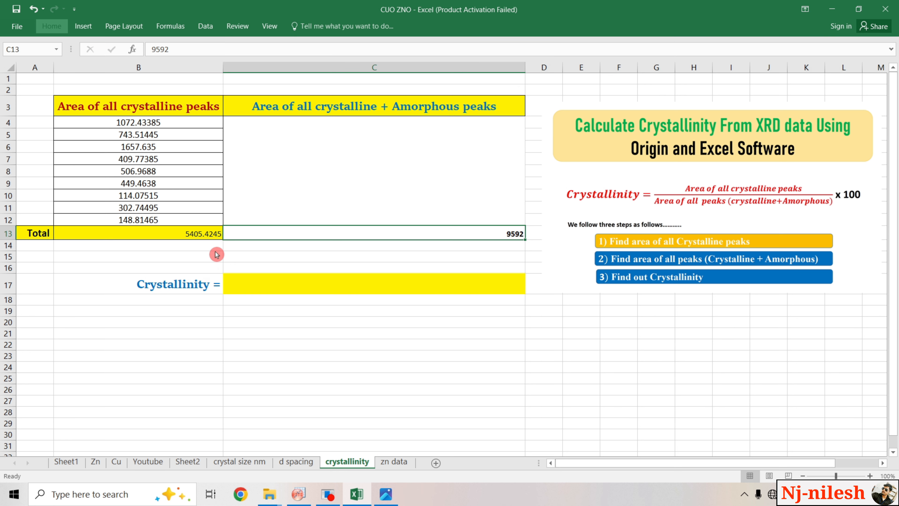
pyautogui.doubleClick(207, 233)
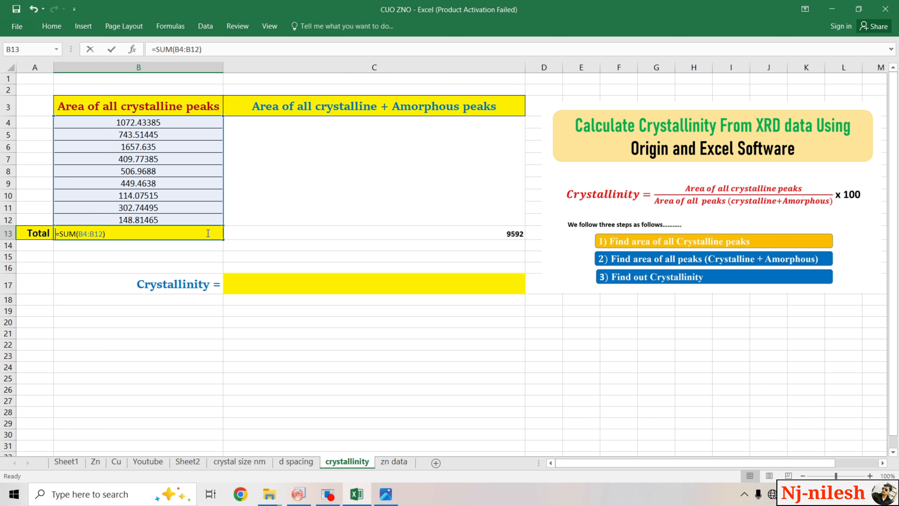
pyautogui.click(181, 253)
pyautogui.click(184, 241)
pyautogui.write('5405')
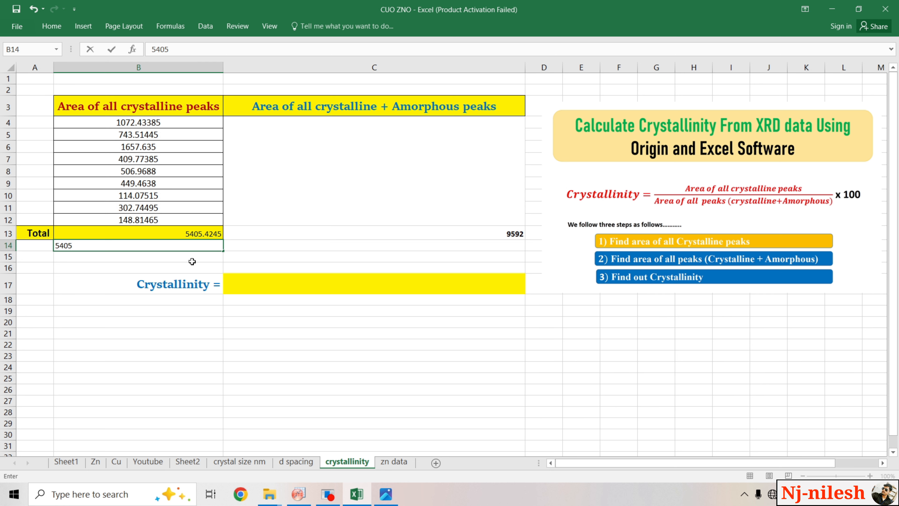
pyautogui.press('Return')
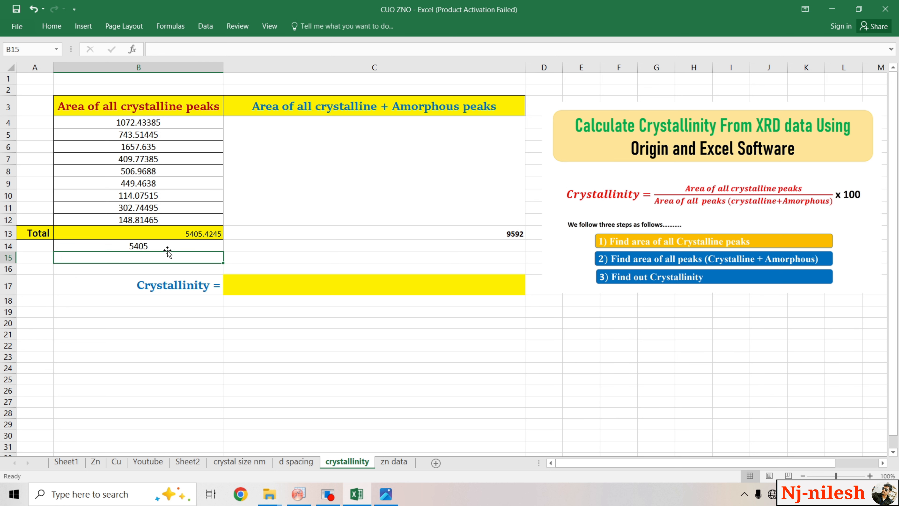
pyautogui.click(147, 245)
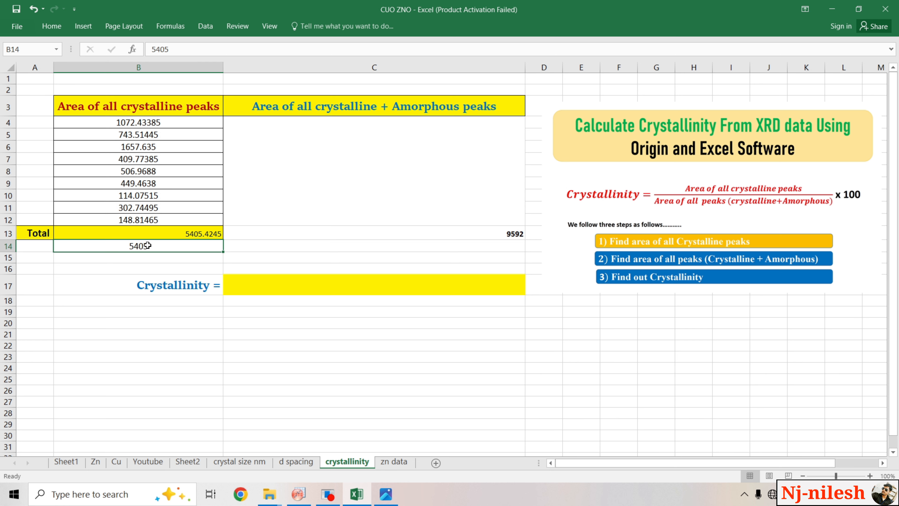
pyautogui.click(53, 27)
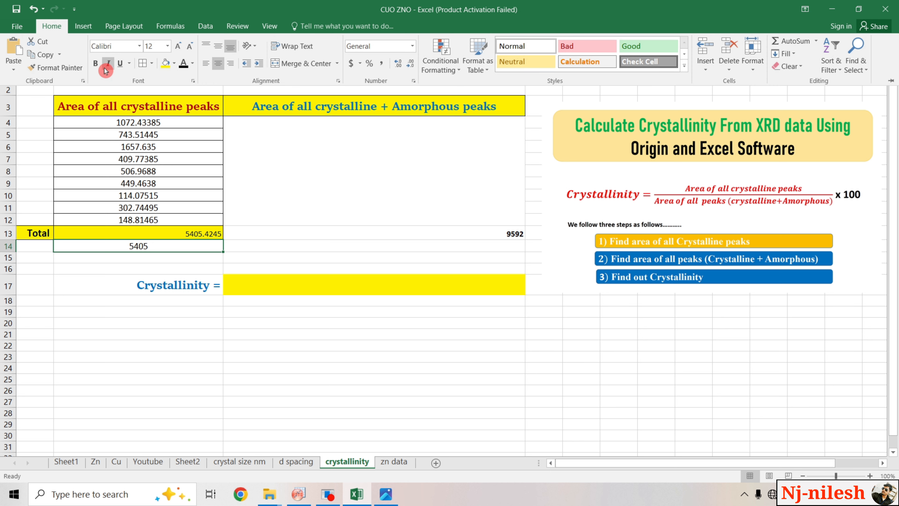
pyautogui.click(96, 64)
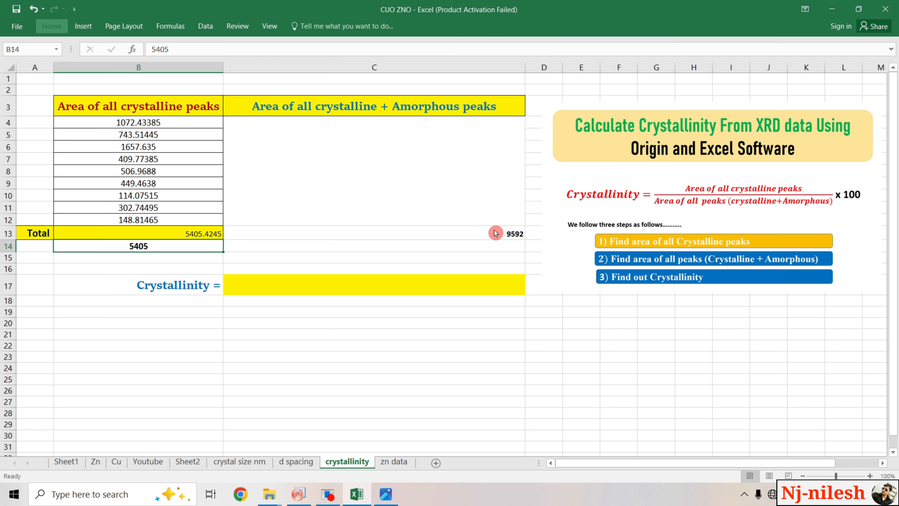
# Move the value 9592 from cell C13 down to cell C14
pyautogui.click(496, 234)
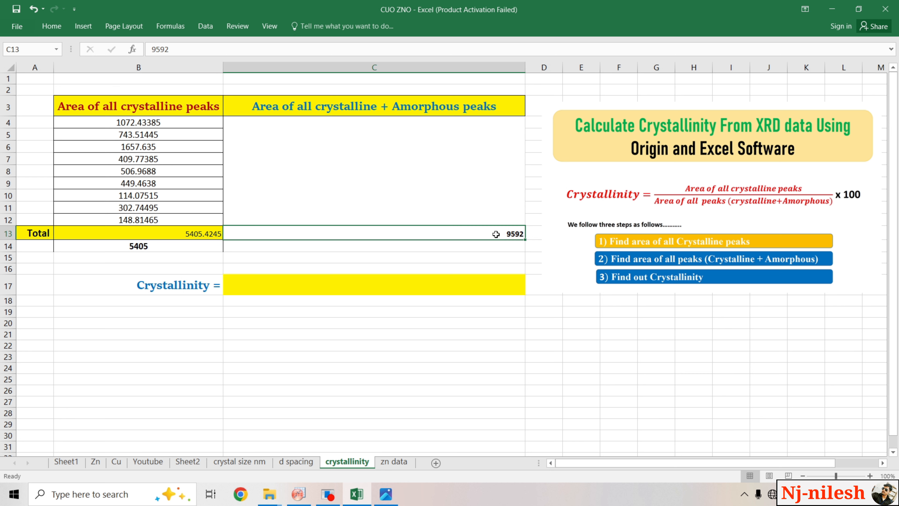
pyautogui.hotkey('ctrl', 'c')
pyautogui.click(470, 249)
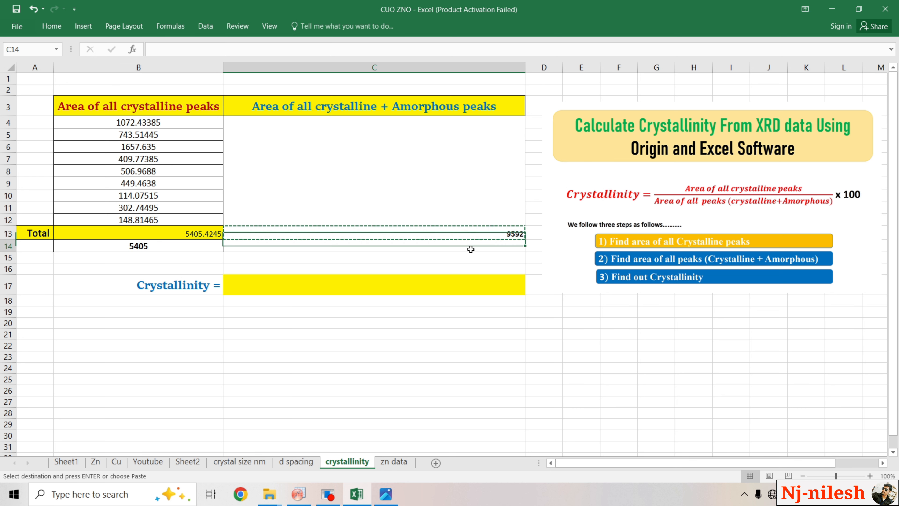
pyautogui.press('Return')
# Enter the formula =(B14/C14)*100 in cell C17 beside the Crystallinity label
pyautogui.click(381, 264)
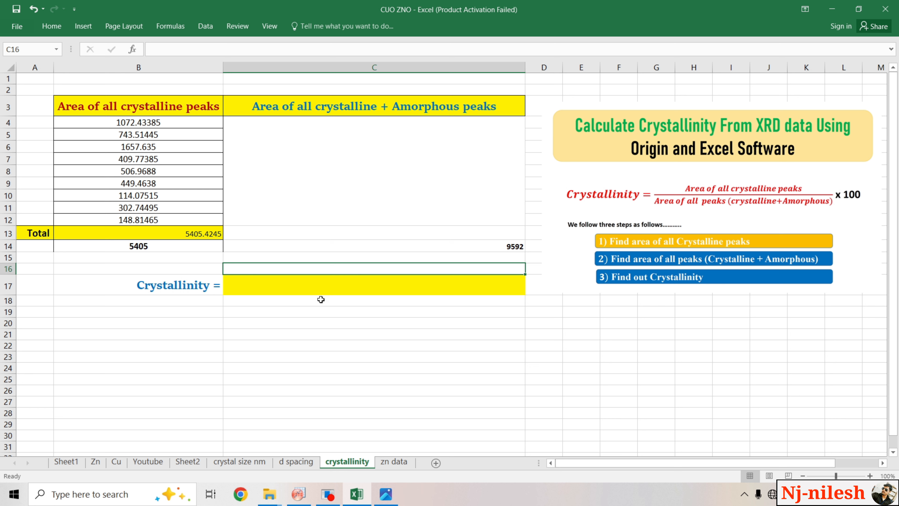
pyautogui.click(314, 288)
pyautogui.doubleClick(314, 287)
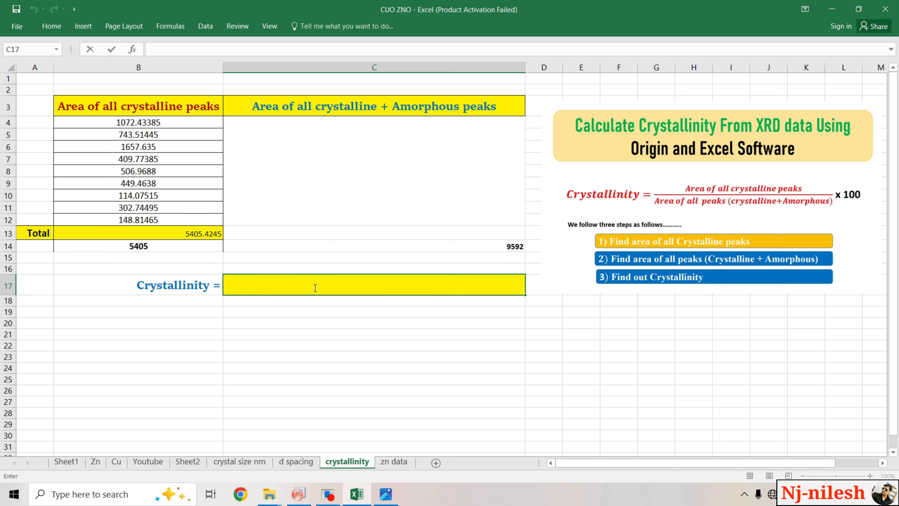
pyautogui.write('=')
pyautogui.click(159, 249)
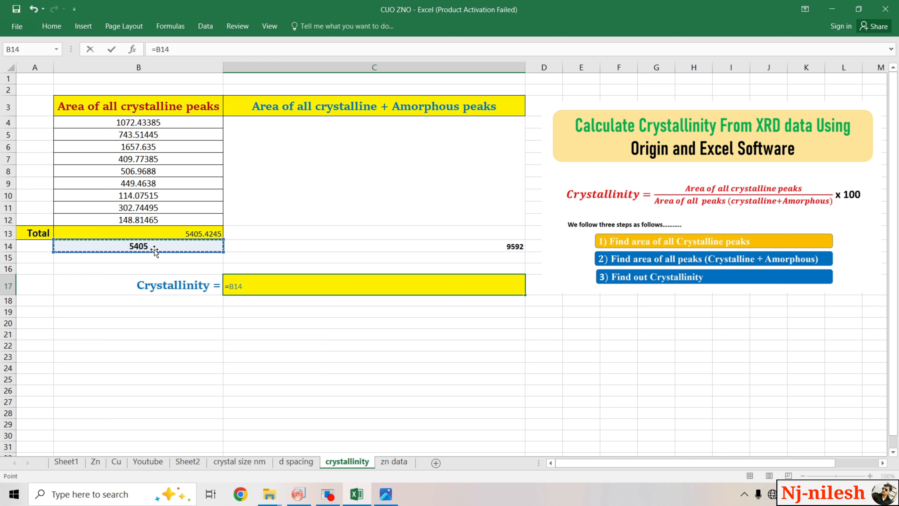
pyautogui.press('BackSpace')
pyautogui.press('BackSpace')
pyautogui.press('BackSpace')
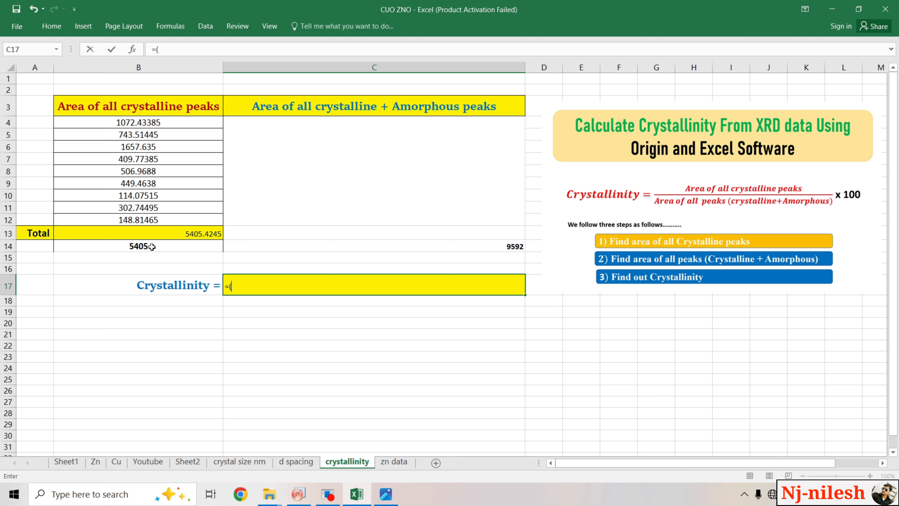
pyautogui.click(152, 247)
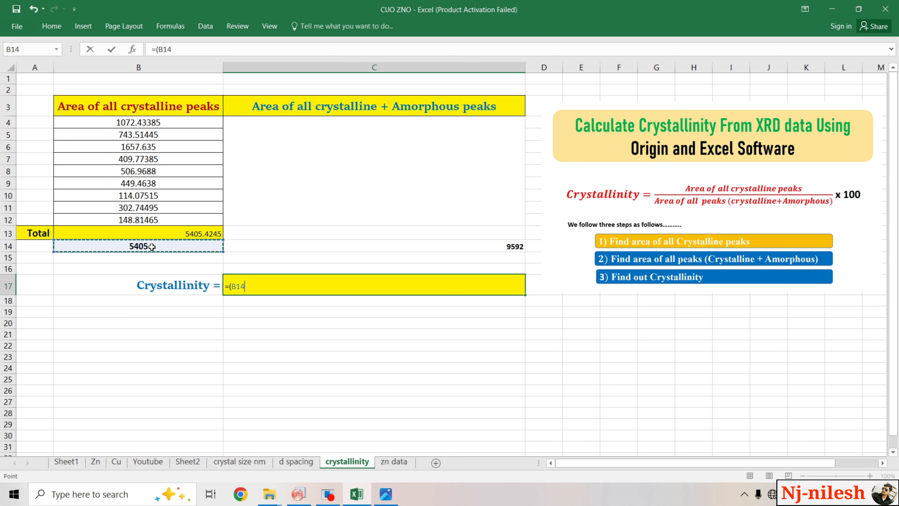
pyautogui.write('/')
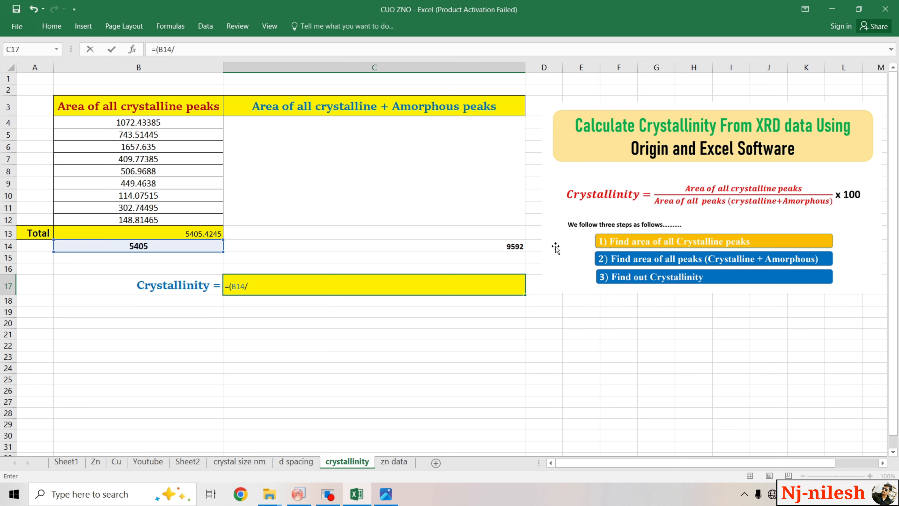
pyautogui.click(509, 246)
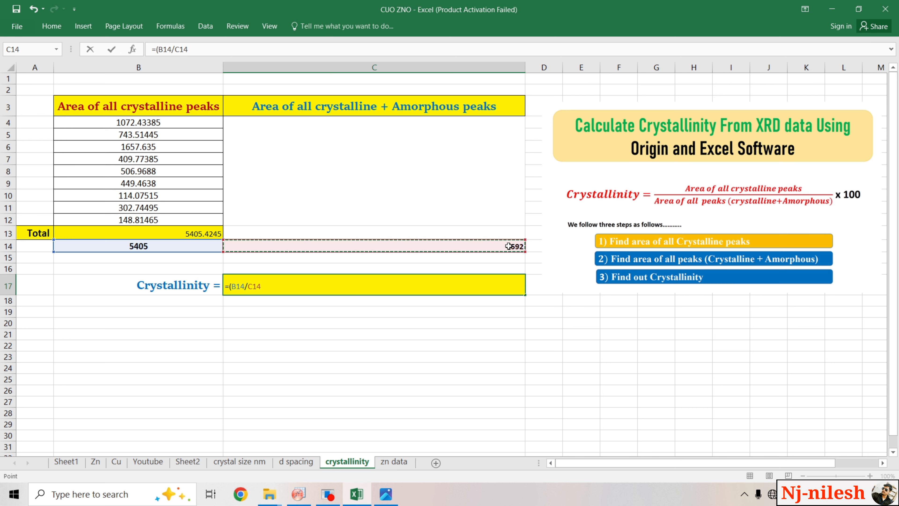
pyautogui.write(')*100')
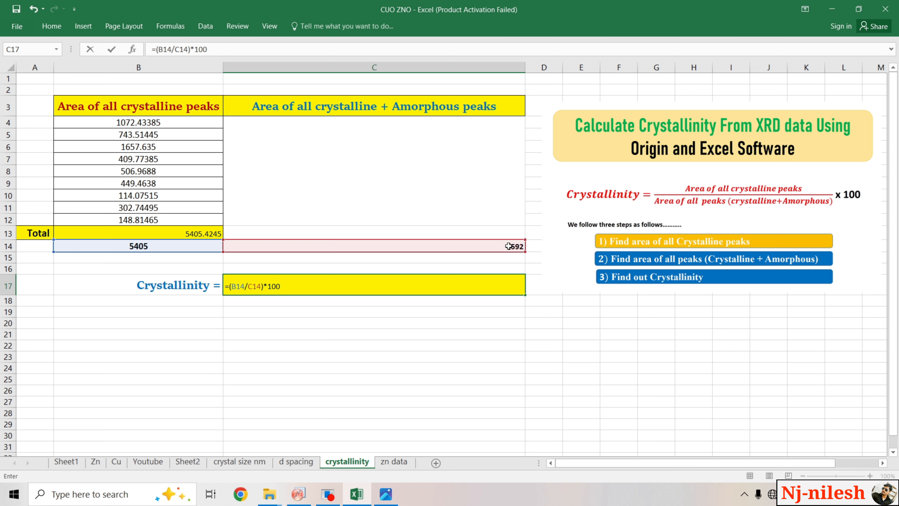
pyautogui.press('Return')
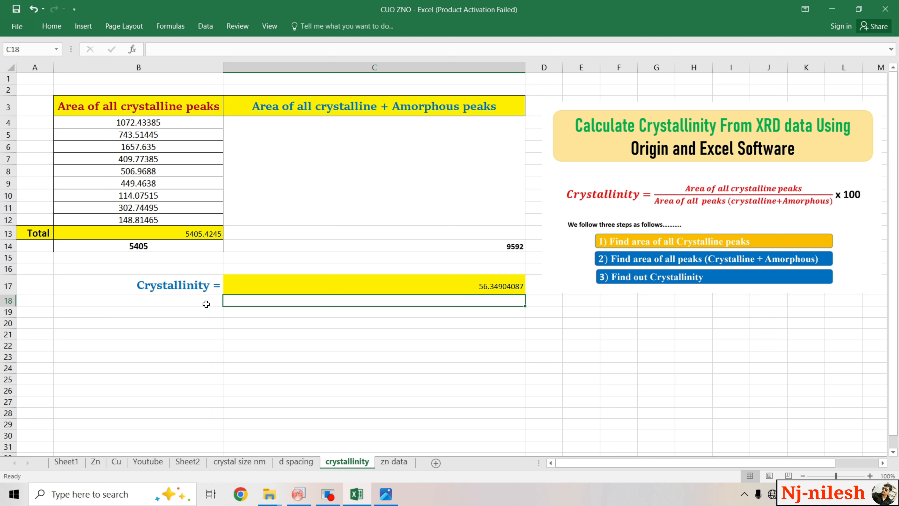
# Enter the rounded crystallinity 56% in cell B18, below the Crystallinity label
pyautogui.click(181, 305)
pyautogui.write('56')
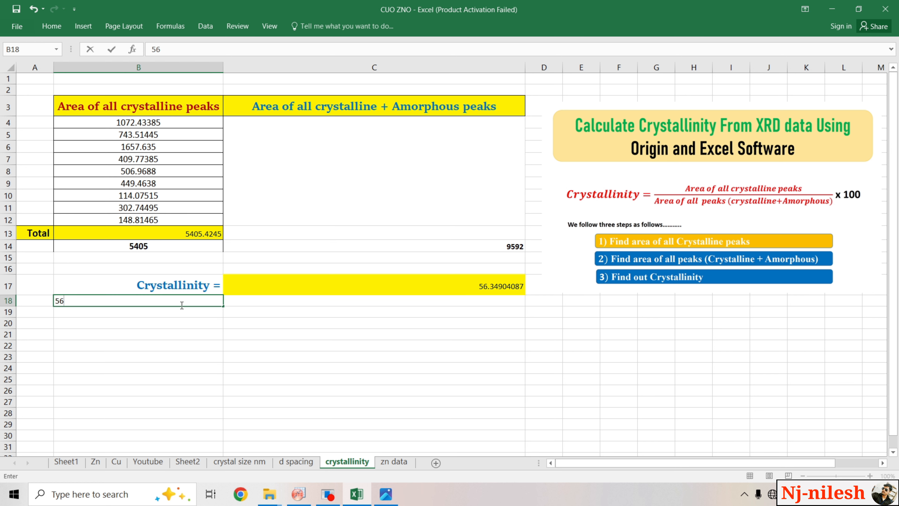
pyautogui.write('%')
pyautogui.press('Return')
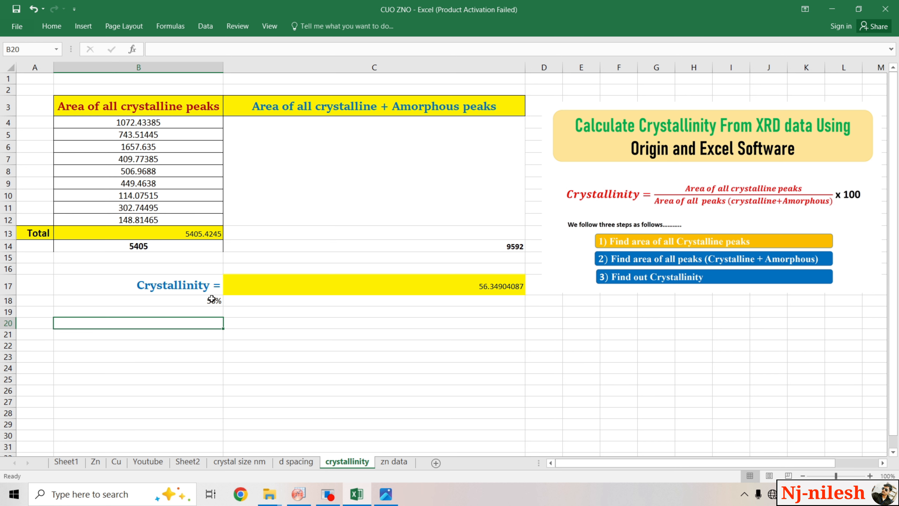